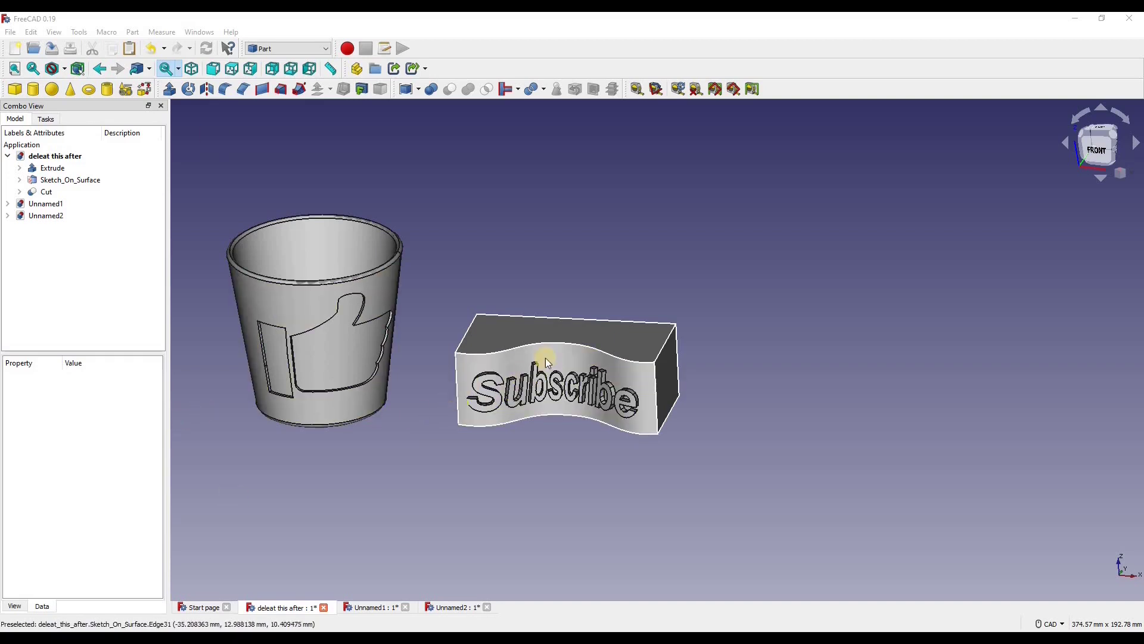
Examine the thumbs-up cup and the Subscribe blocks in the open documents, and the plain cup in Unnamed2.
middle_click_drag(547, 359, 590, 386)
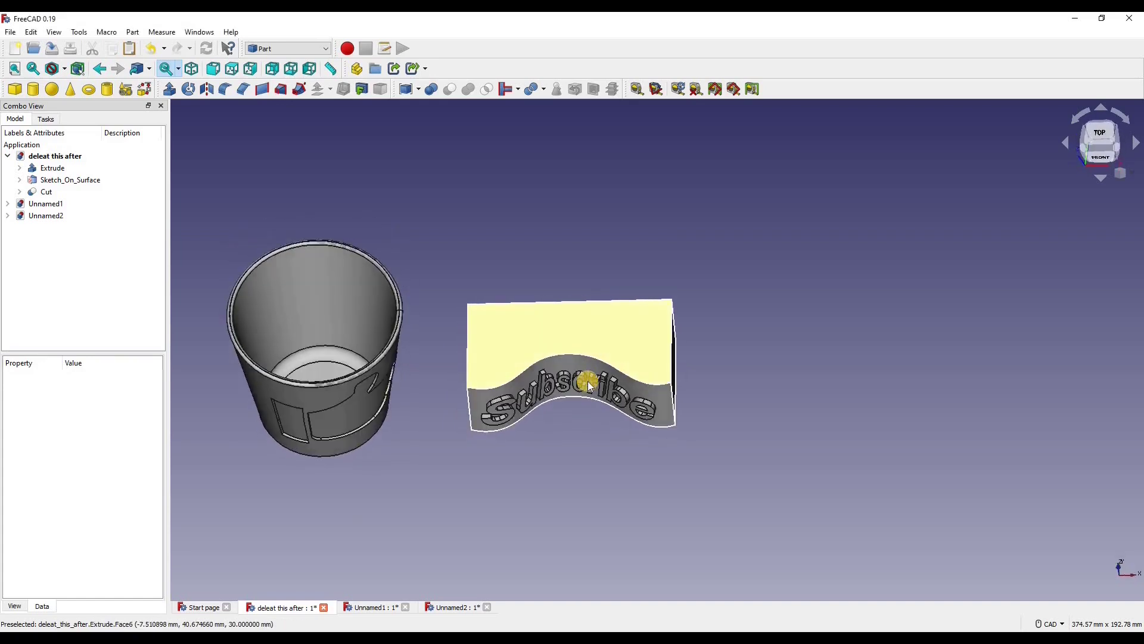
left_click(370, 607)
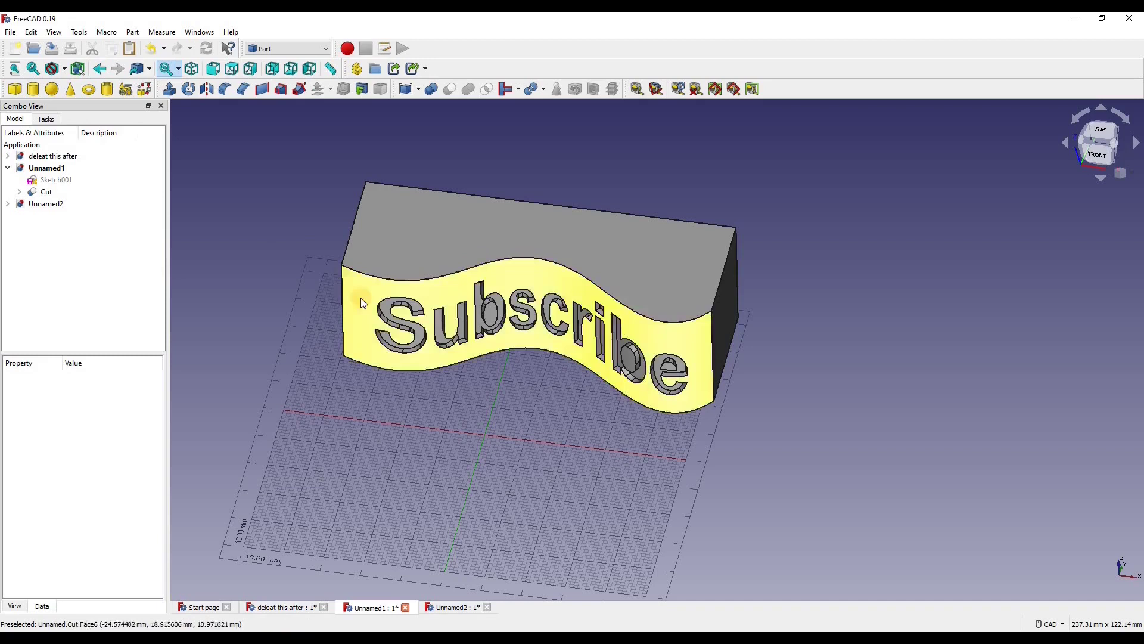
middle_click_drag(462, 265, 434, 409)
key("ctrl+Tab")
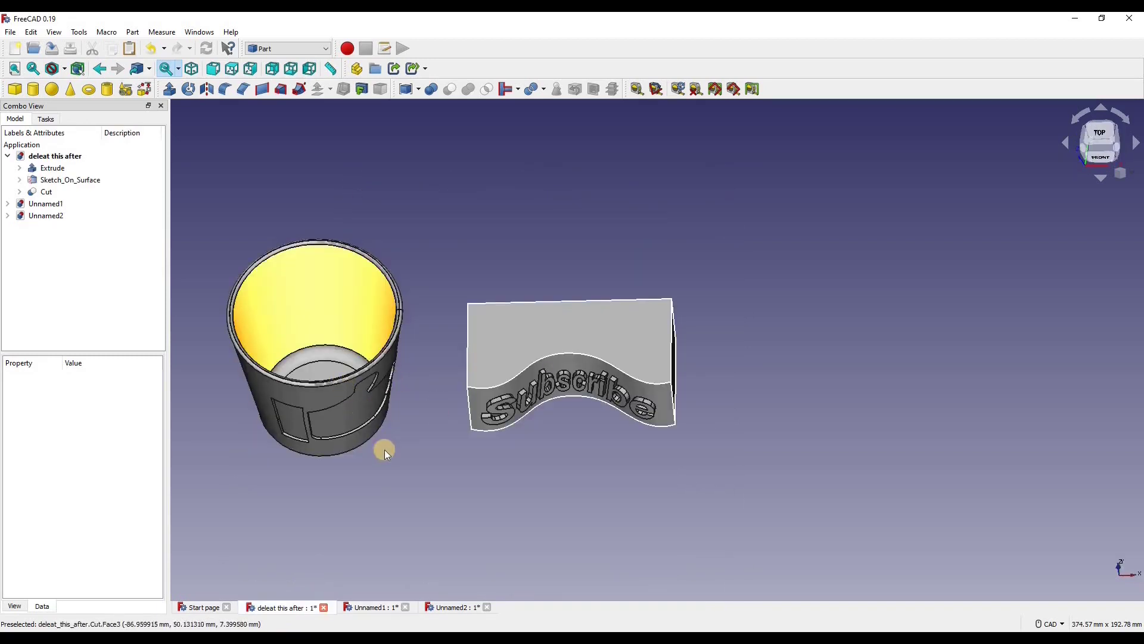
middle_click_drag(384, 450, 432, 360)
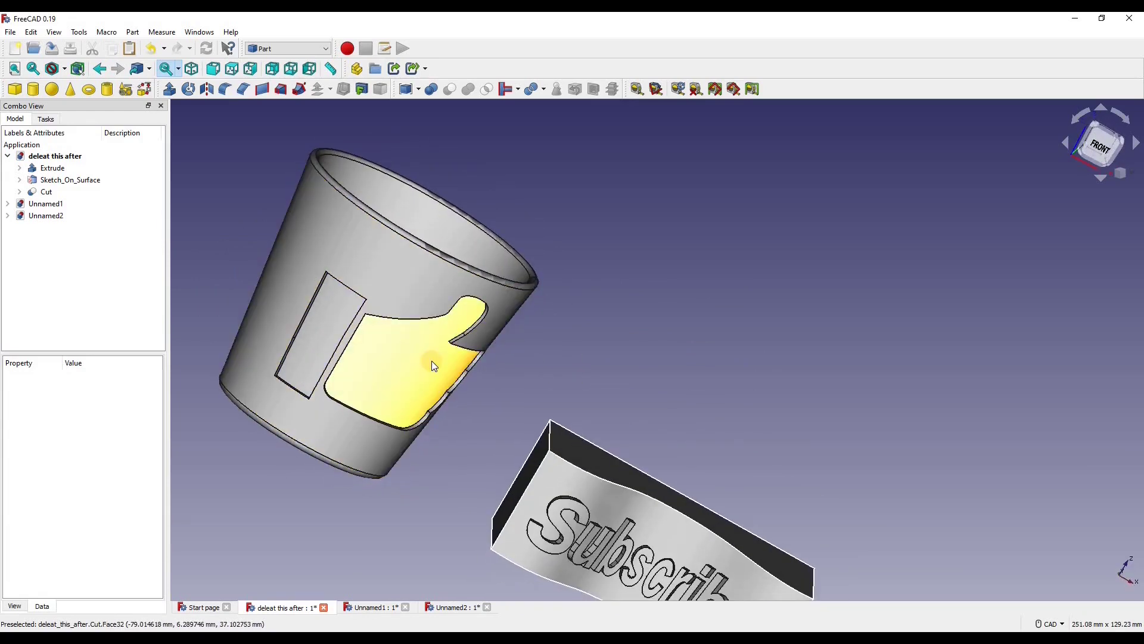
middle_click_drag(431, 312, 510, 464)
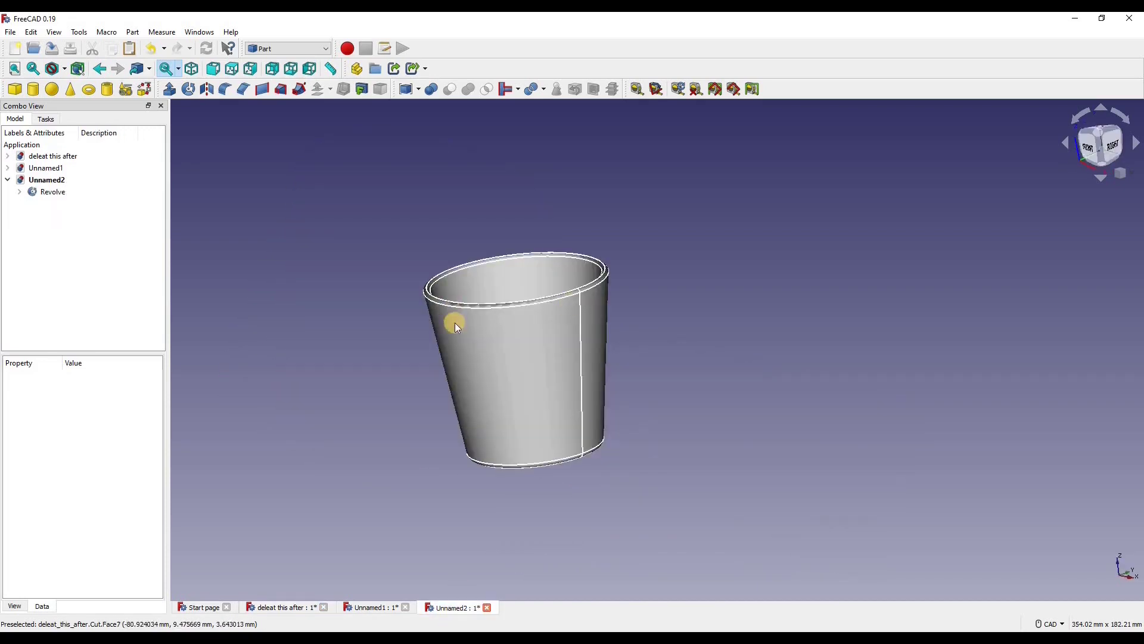
middle_click_drag(539, 327, 579, 403)
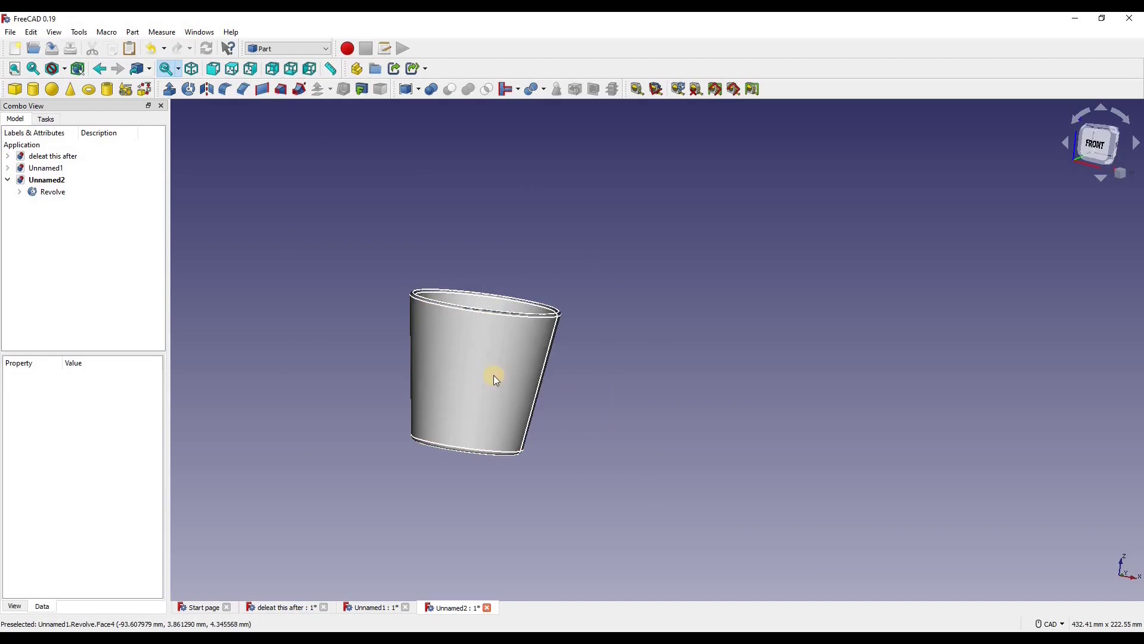
middle_click_drag(506, 508, 481, 378)
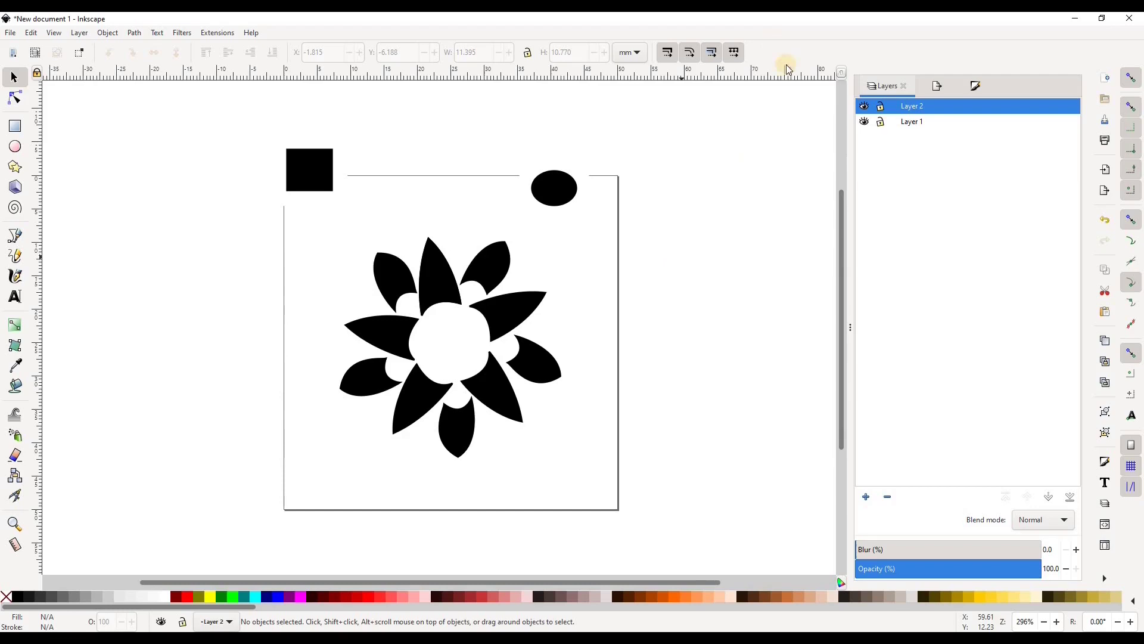
In Inkscape, delete Layer 2 along with its black square, and remove the stray ellipse above the flower.
left_click(865, 107)
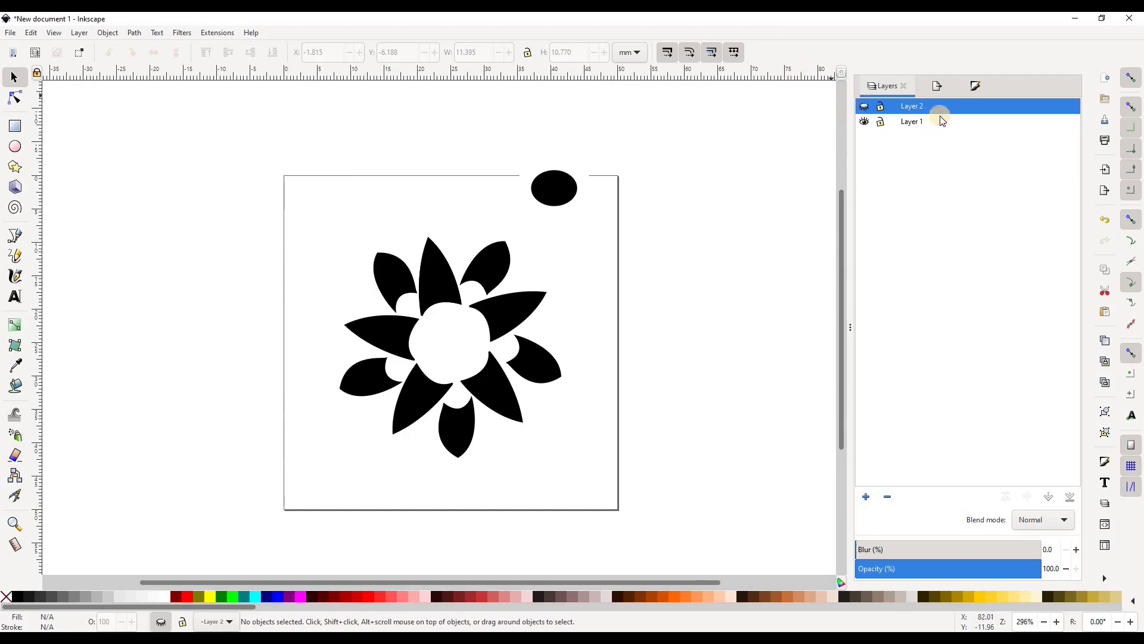
left_click(865, 107)
right_click(944, 113)
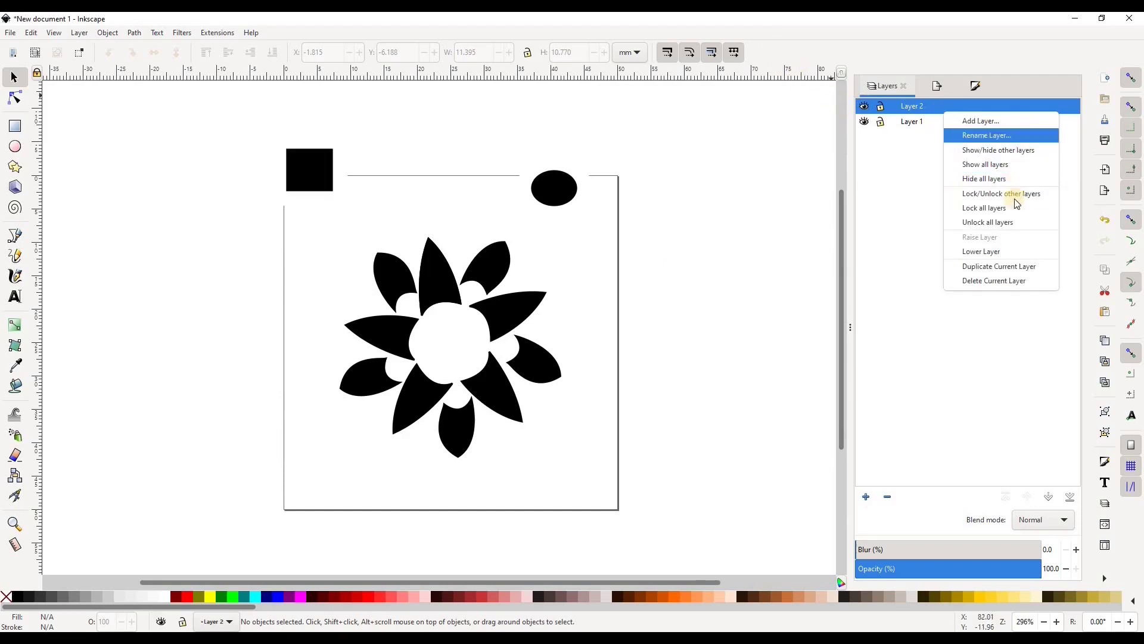
left_click(1022, 289)
left_click(511, 225)
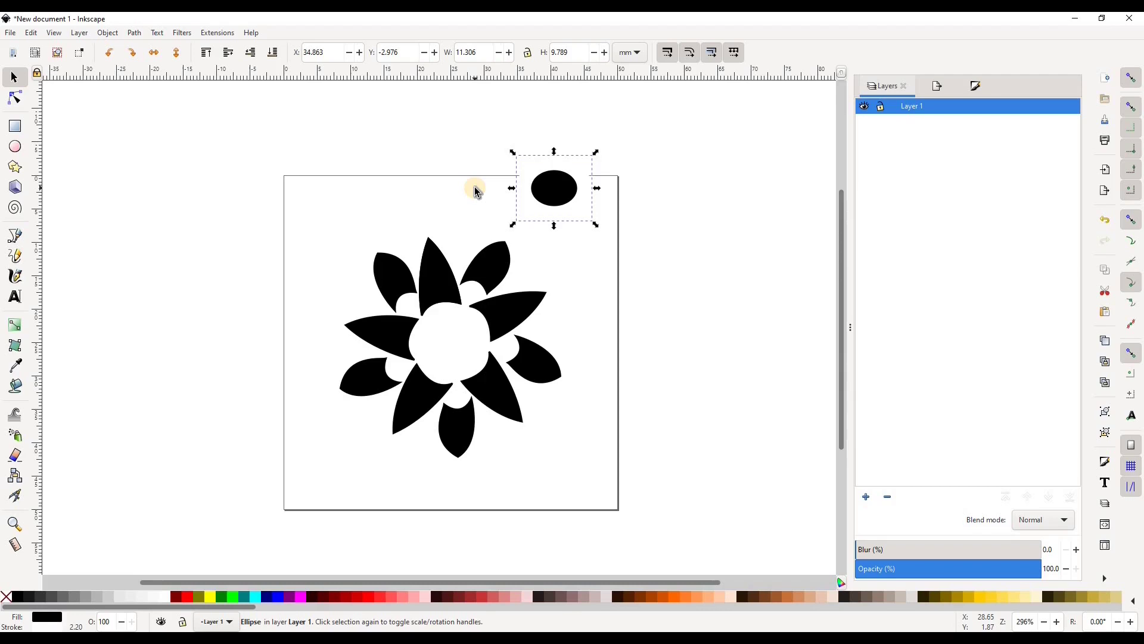
key("Delete")
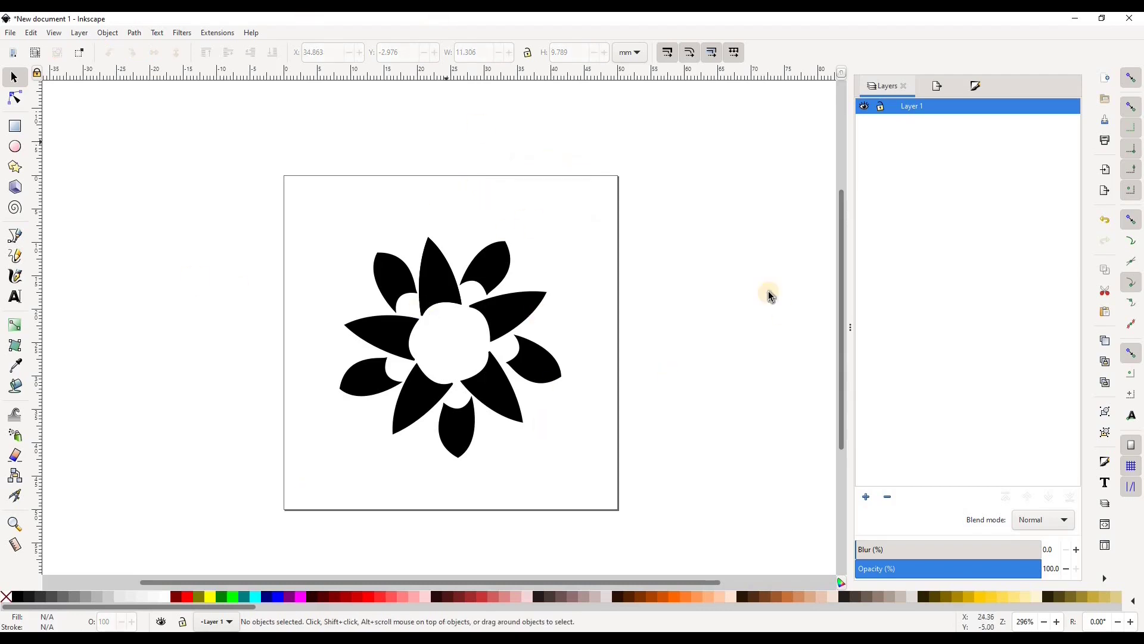
Save the flower drawing as an Inkscape SVG named "flower logo" in the Pictures library.
left_click(11, 33)
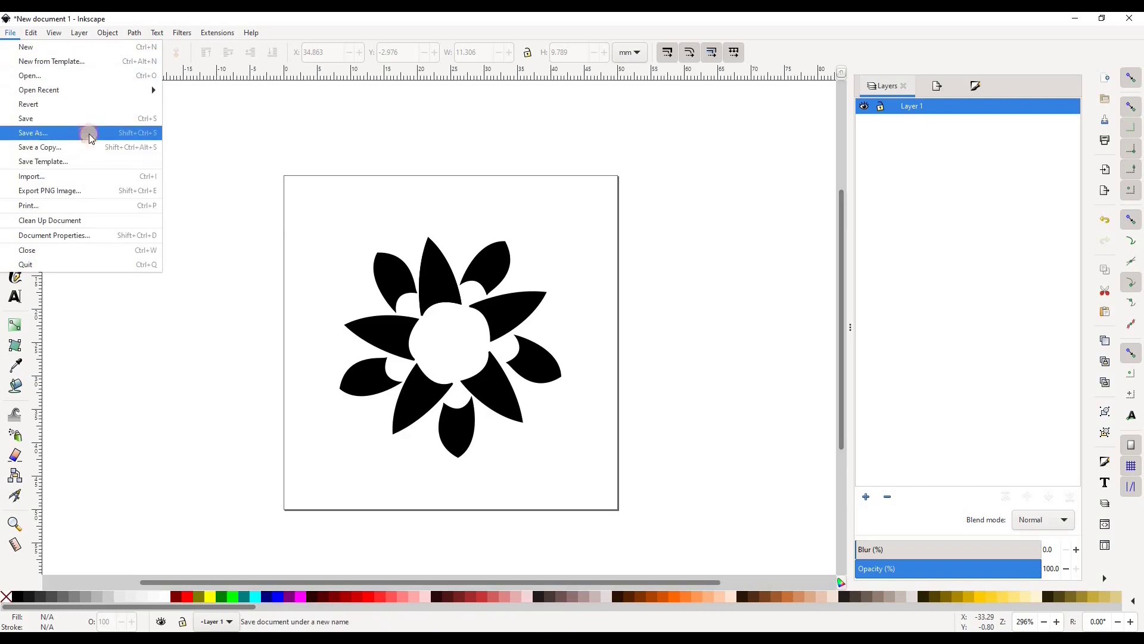
left_click(89, 133)
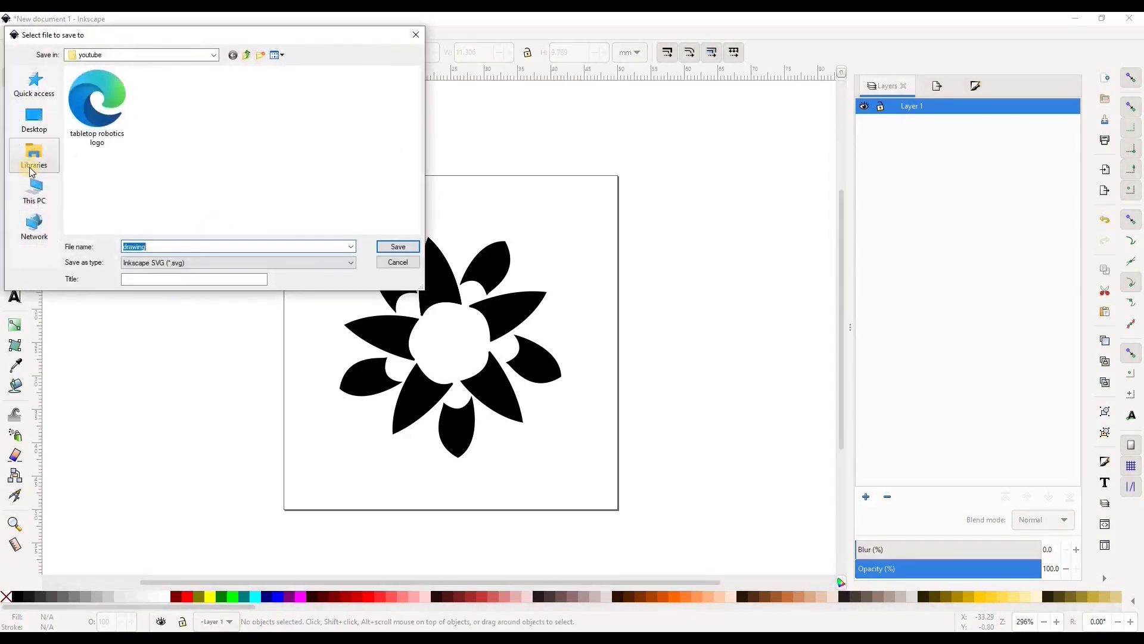
left_click(32, 170)
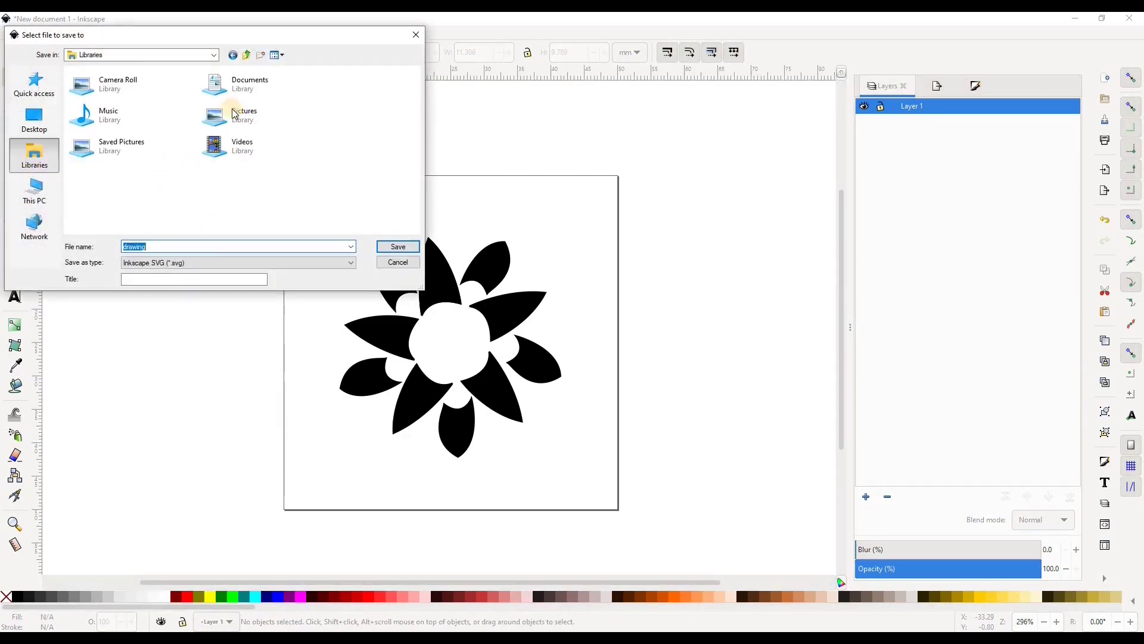
double_click(248, 114)
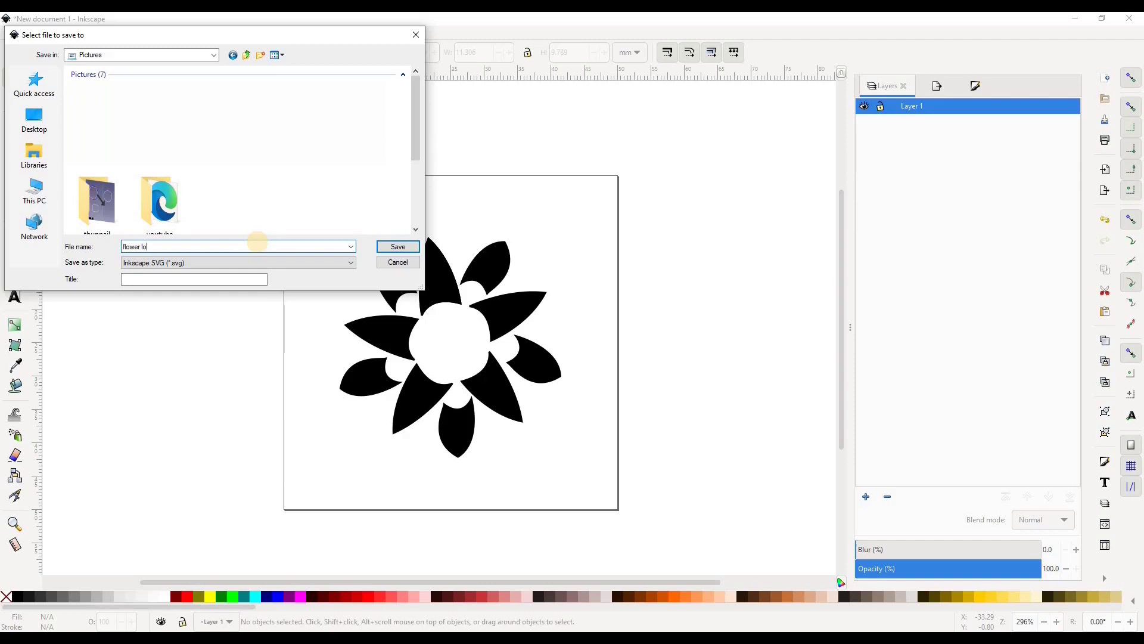
type("go")
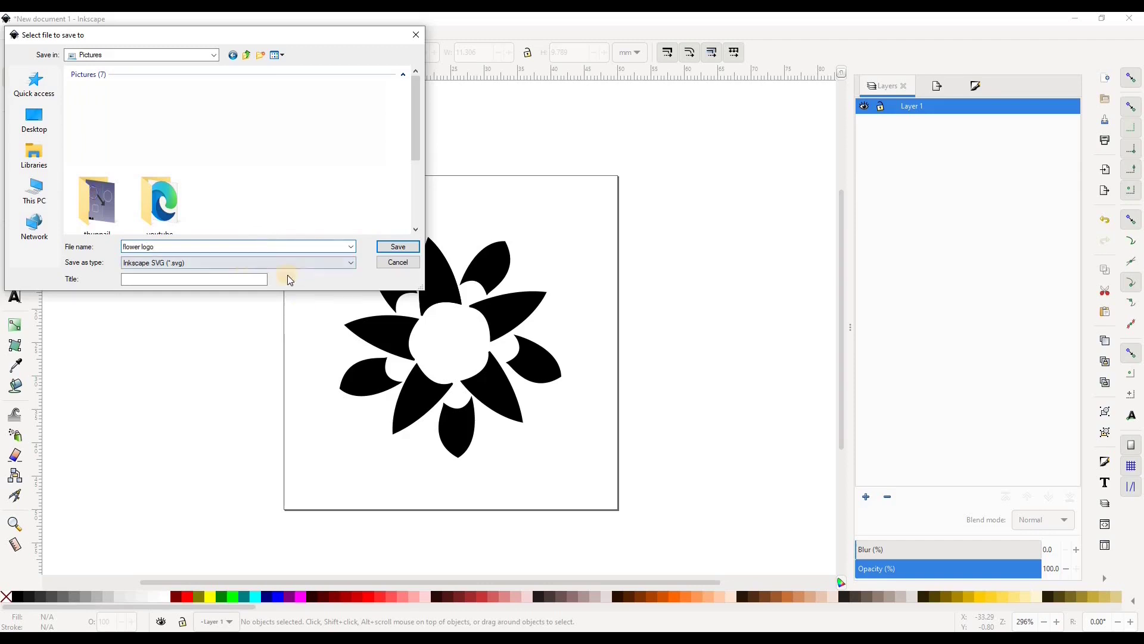
left_click(220, 268)
left_click(396, 248)
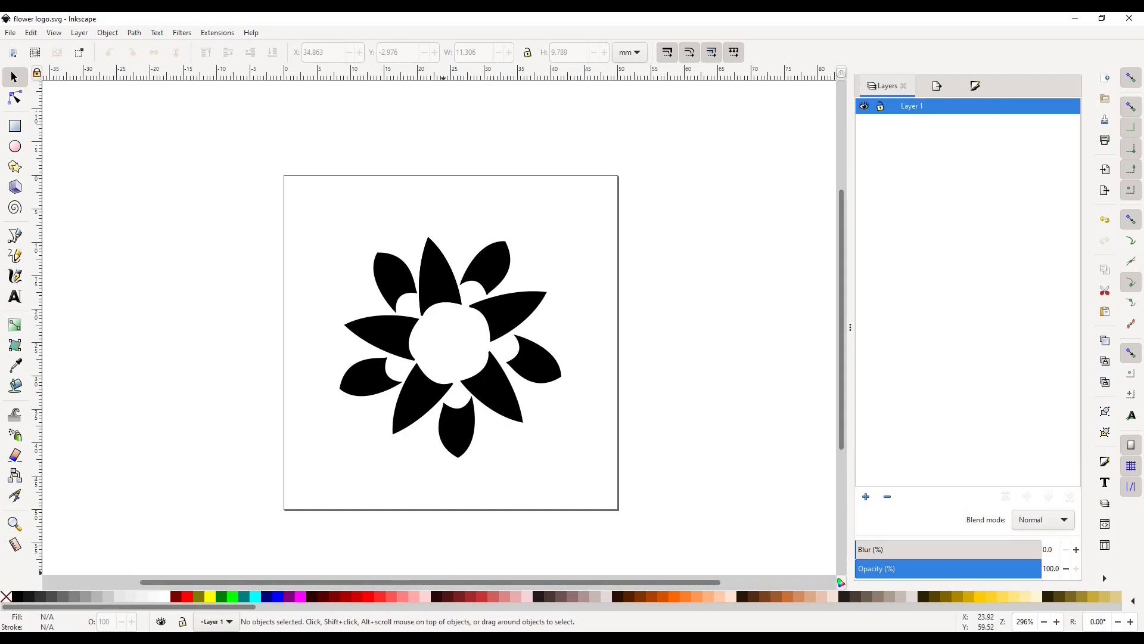
Switch to FreeCAD and import the flower logo file from Pictures into the plain cup document as SVG geometry.
left_click(449, 581)
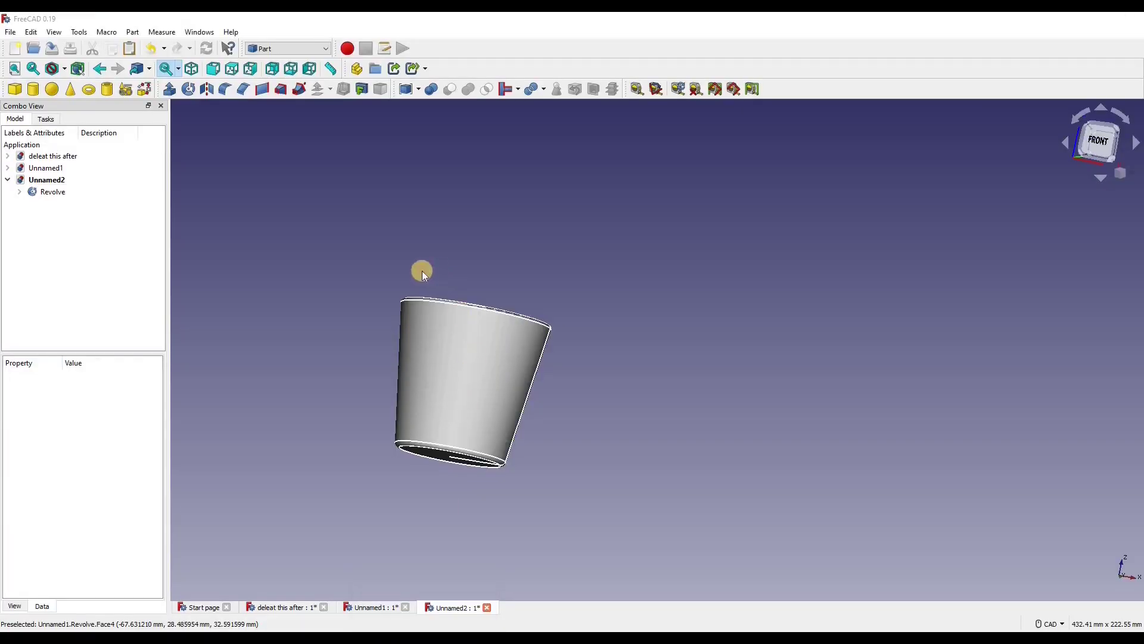
middle_click_drag(380, 283, 465, 321)
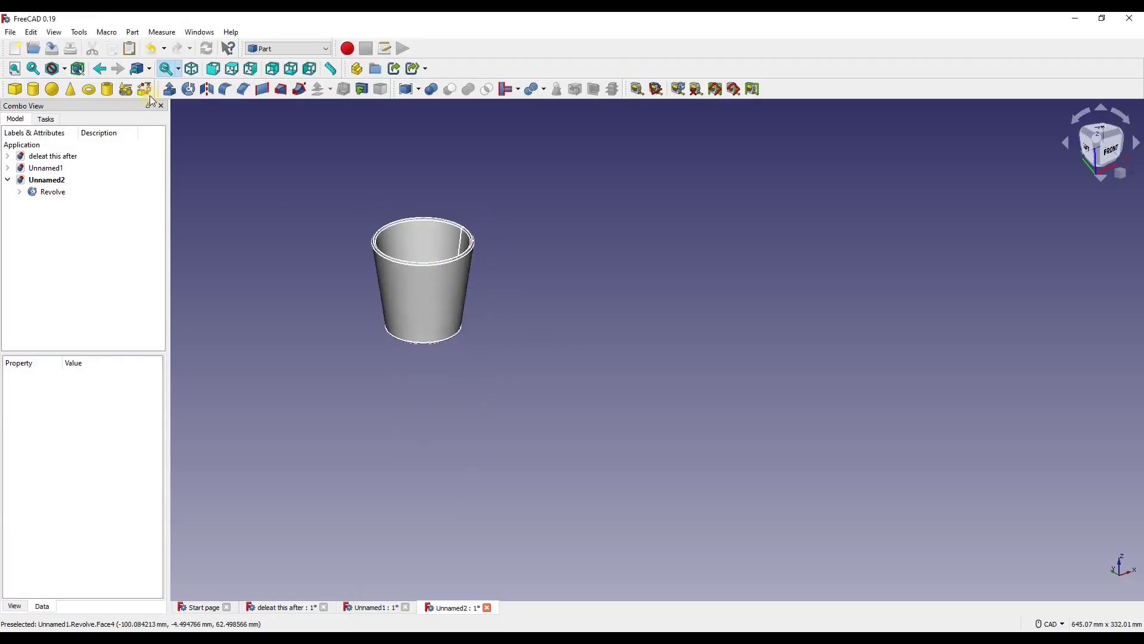
left_click(10, 32)
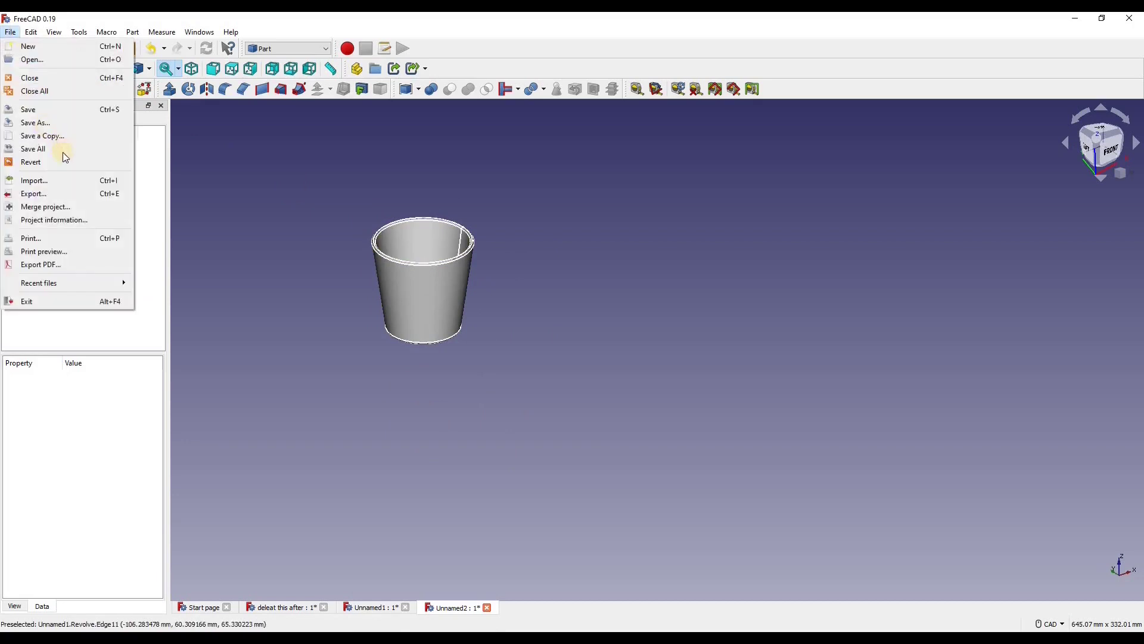
left_click(75, 180)
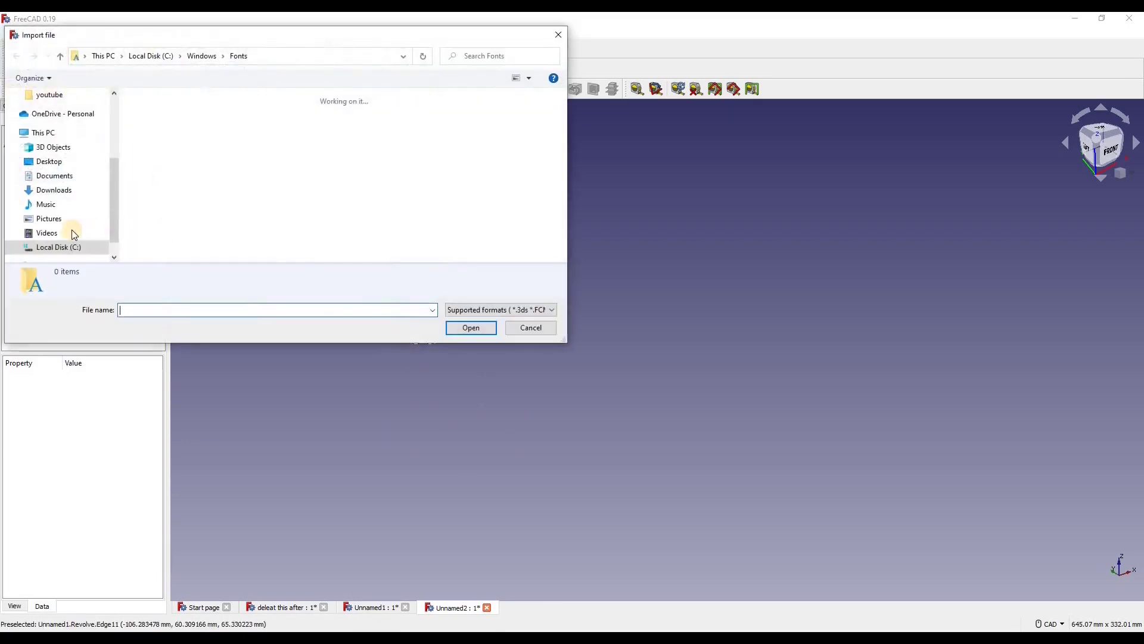
left_click(68, 220)
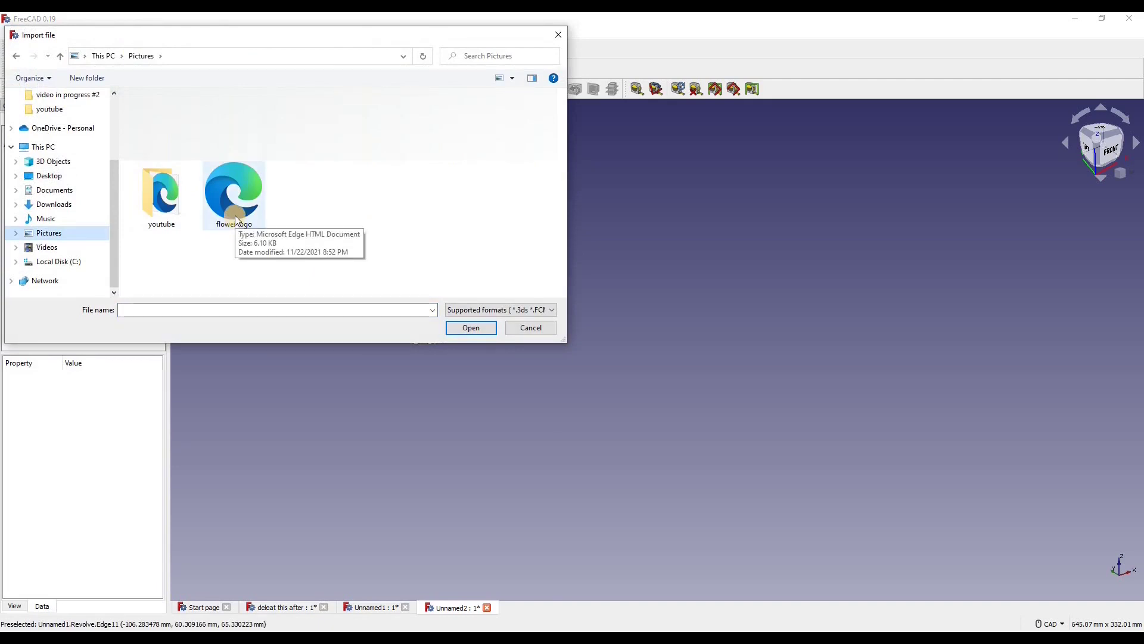
double_click(237, 219)
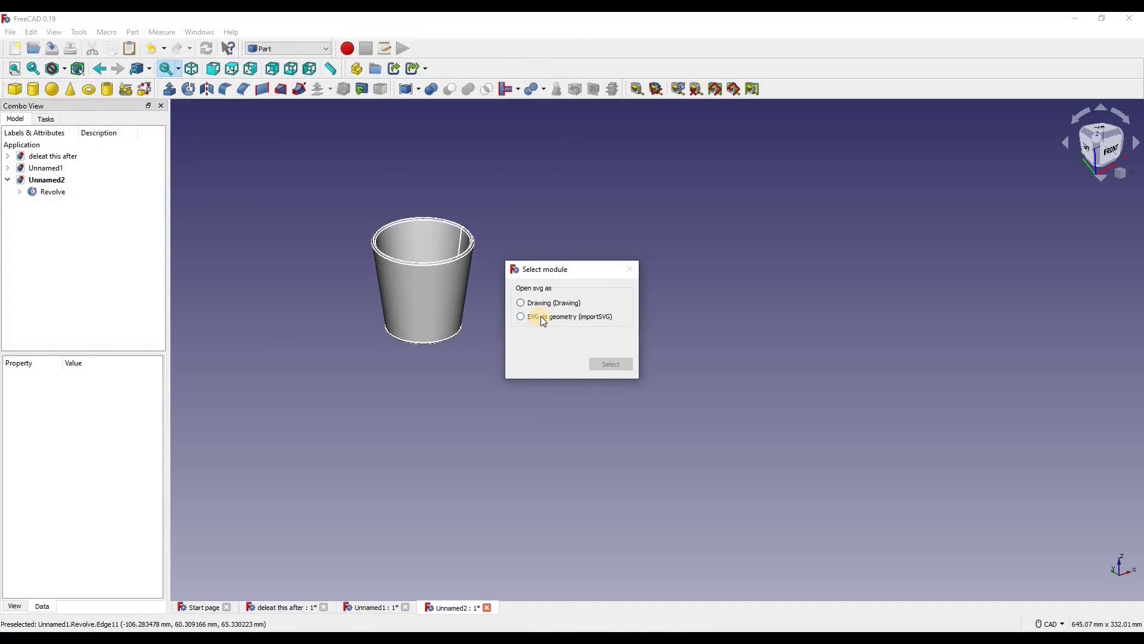
left_click(542, 317)
left_click(610, 364)
Convert all imported flower paths, path1142 through path2033, into a single sketch using the Draft workbench's Draft to Sketch command.
scroll(802, 380, "down", 2)
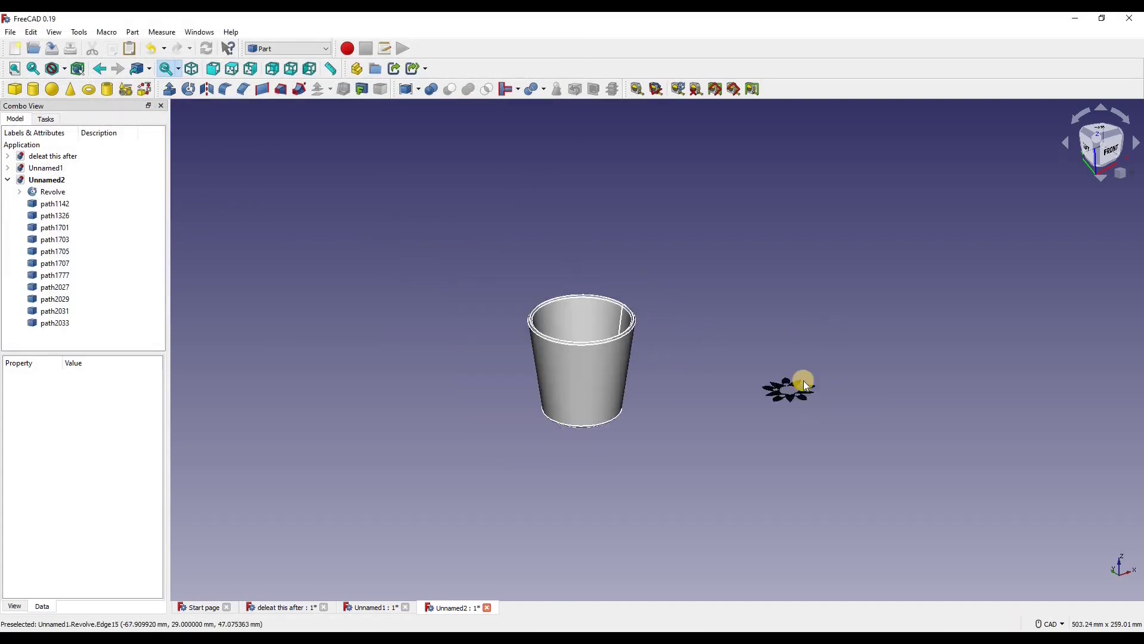
scroll(788, 403, "up", 2)
middle_click_drag(792, 420, 630, 343)
scroll(629, 343, "up", 3)
scroll(556, 337, "down", 4)
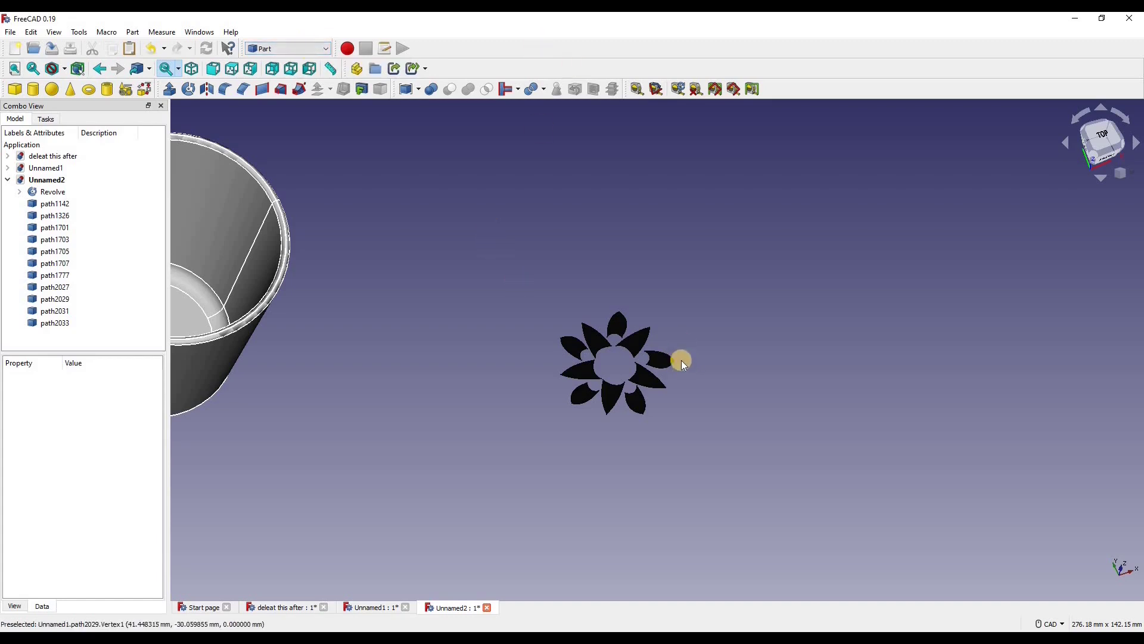
scroll(683, 364, "up", 1)
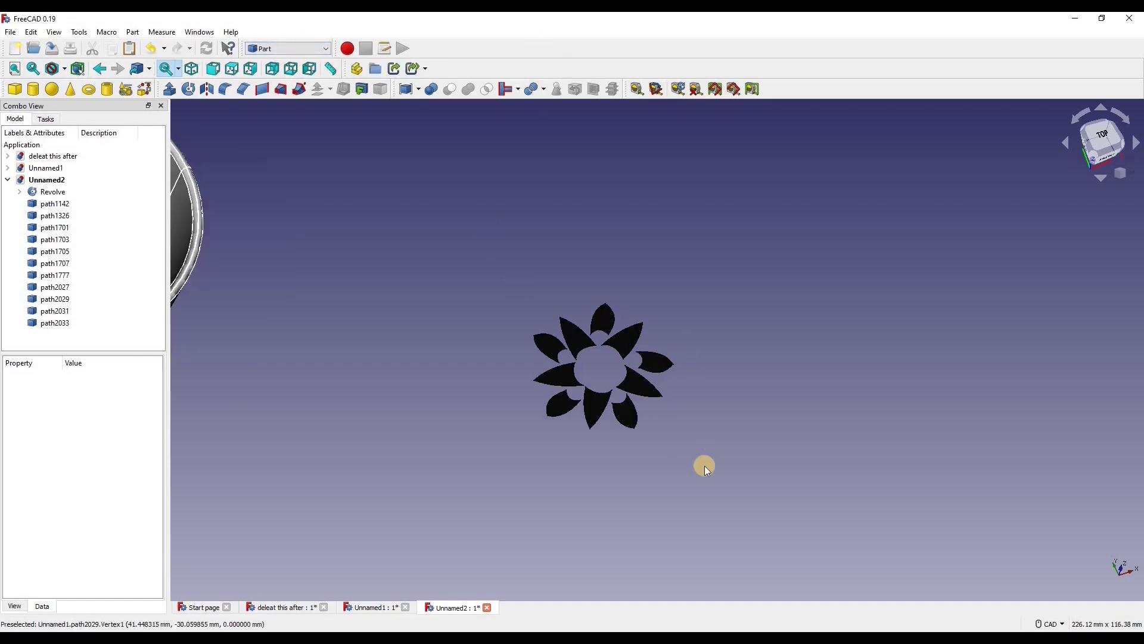
left_click(110, 203)
left_click(115, 325, "ctrl")
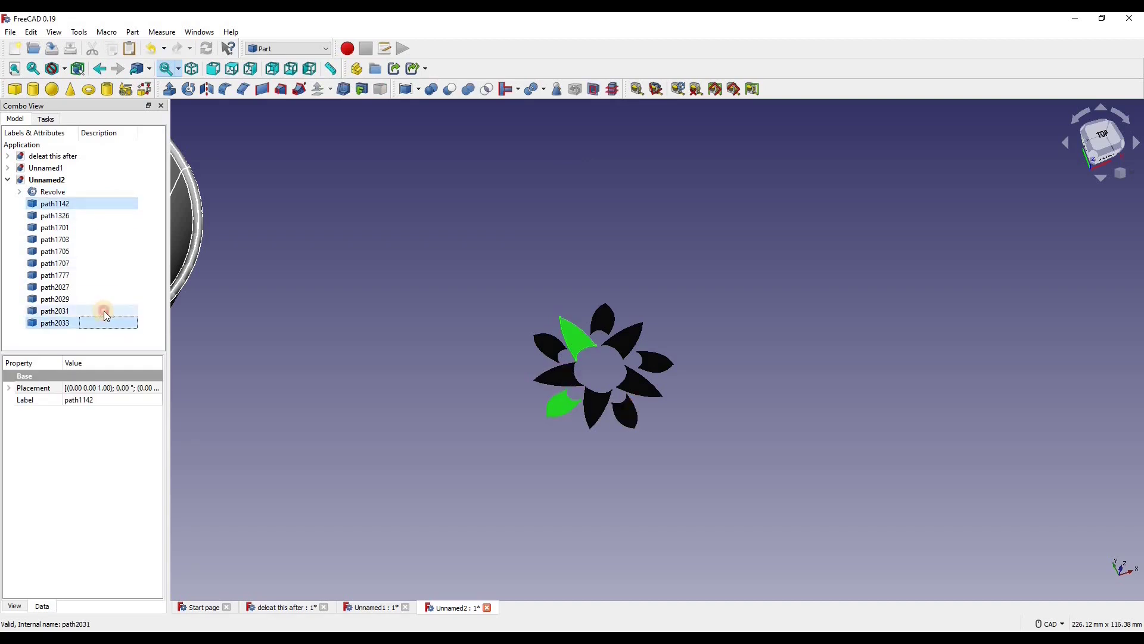
left_click(104, 310, "ctrl")
left_click(87, 217, "shift")
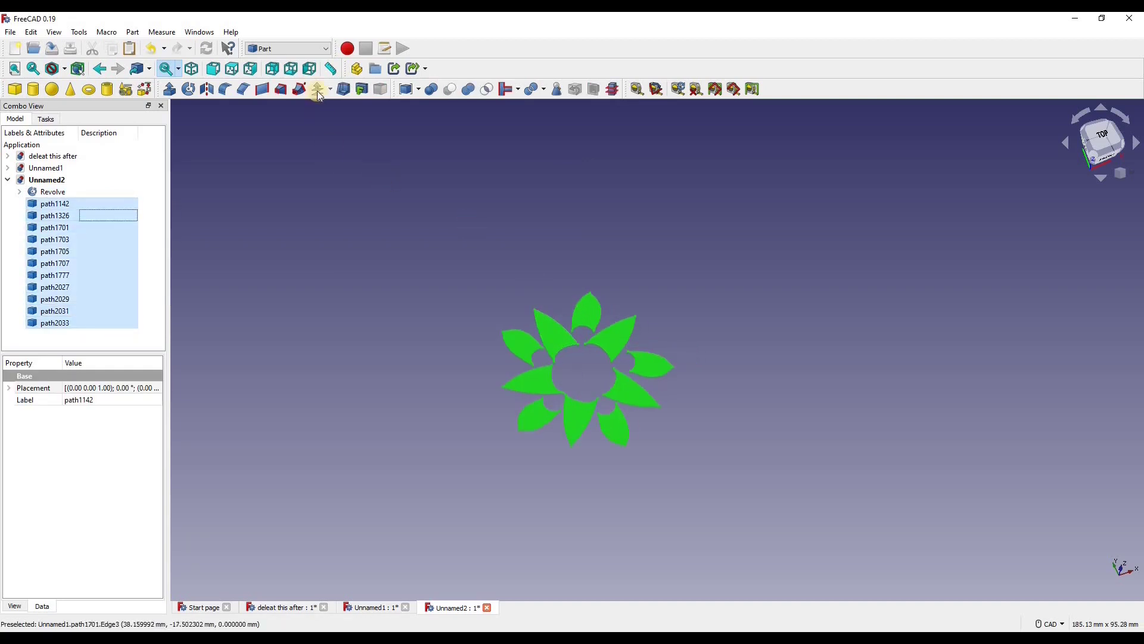
left_click(308, 53)
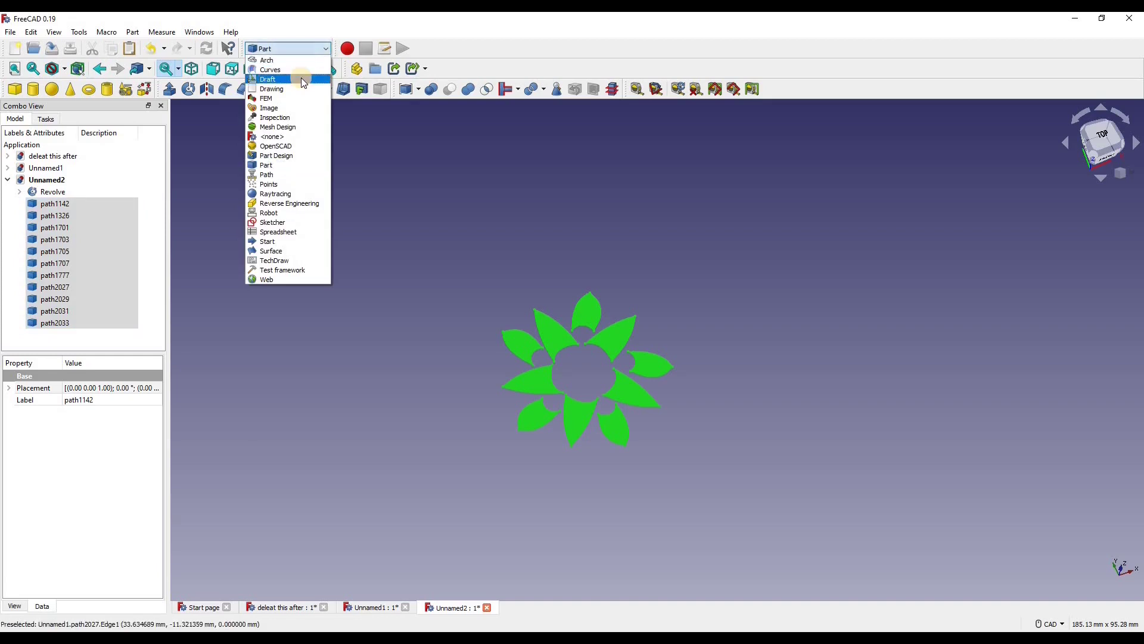
left_click(302, 77)
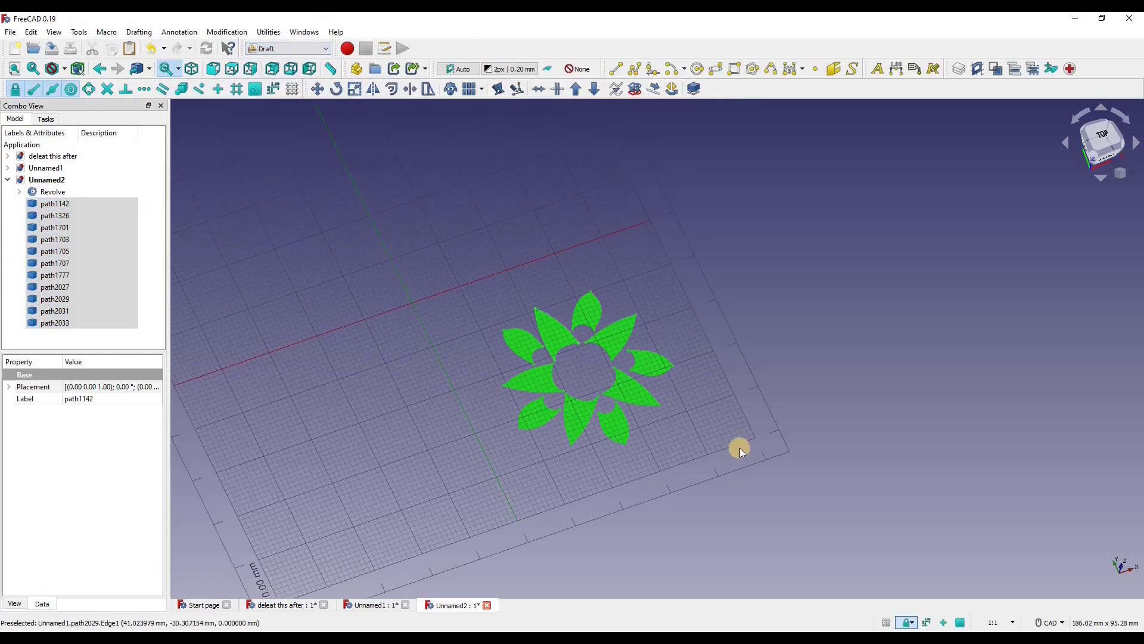
scroll(650, 143, "up", 3)
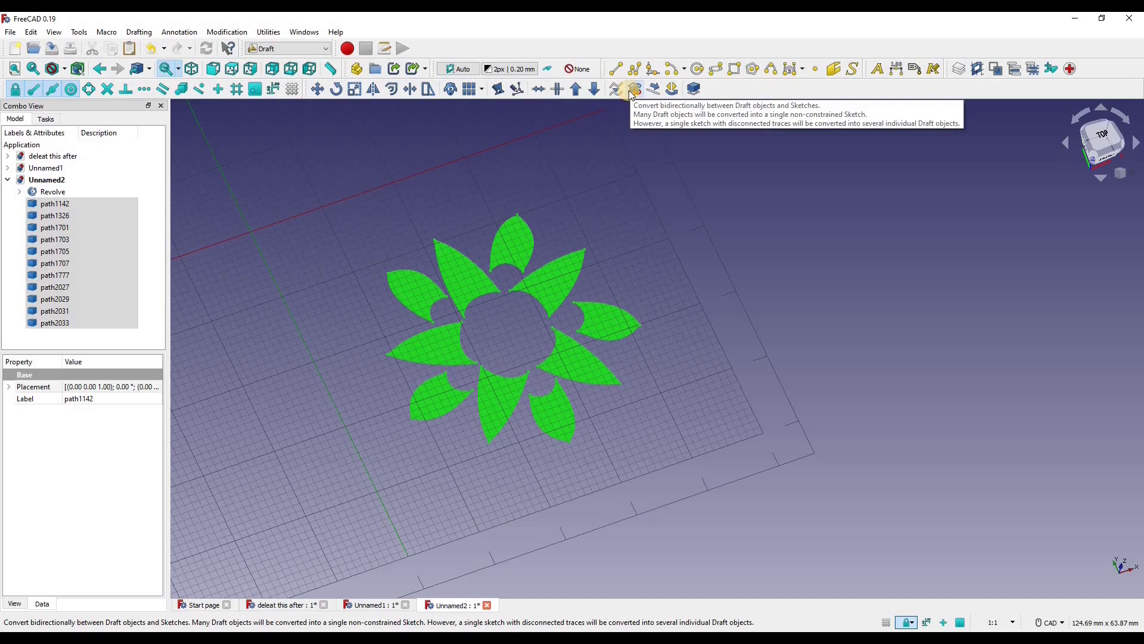
left_click(635, 90)
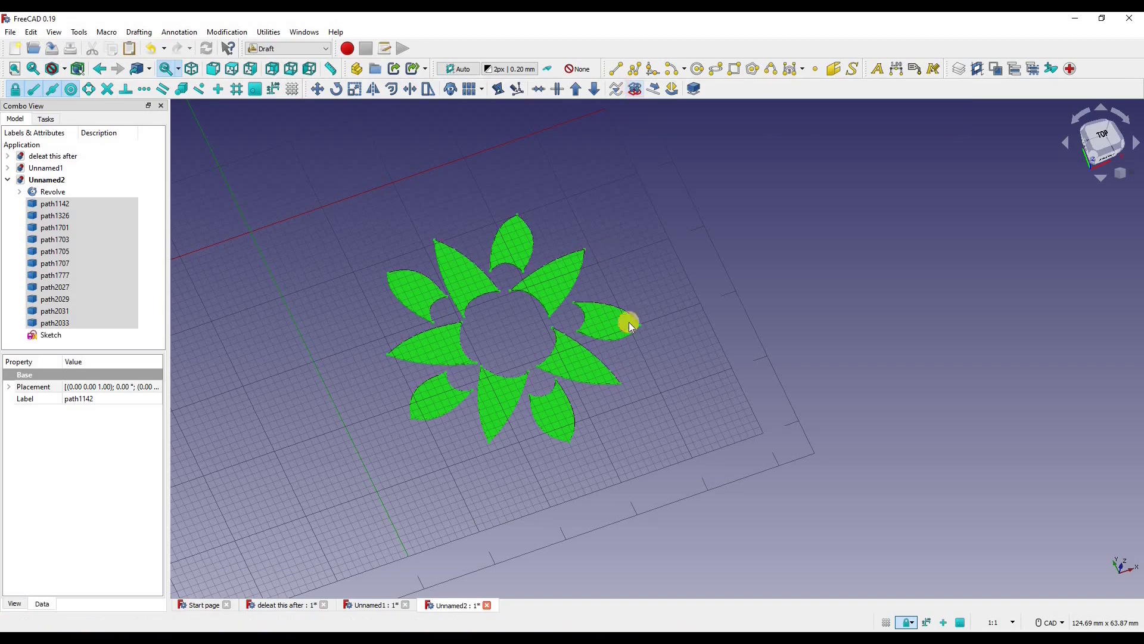
Delete the original imported paths, path1142 through path2033, keeping only the converted sketch and the cup.
left_click(691, 313)
left_click(76, 322)
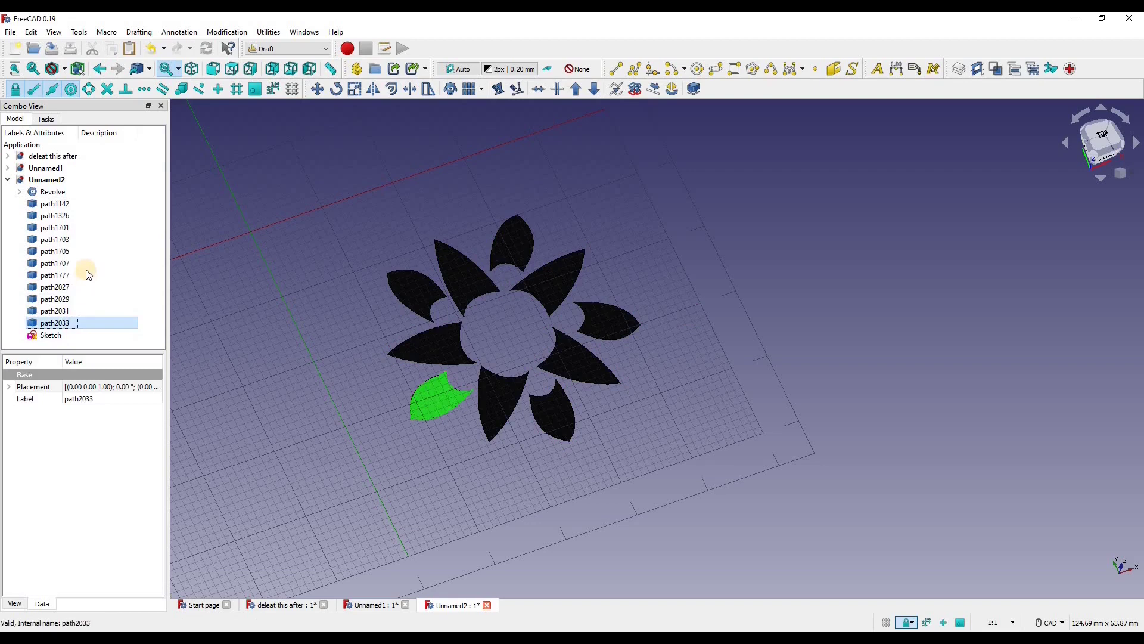
left_click(93, 204, "shift")
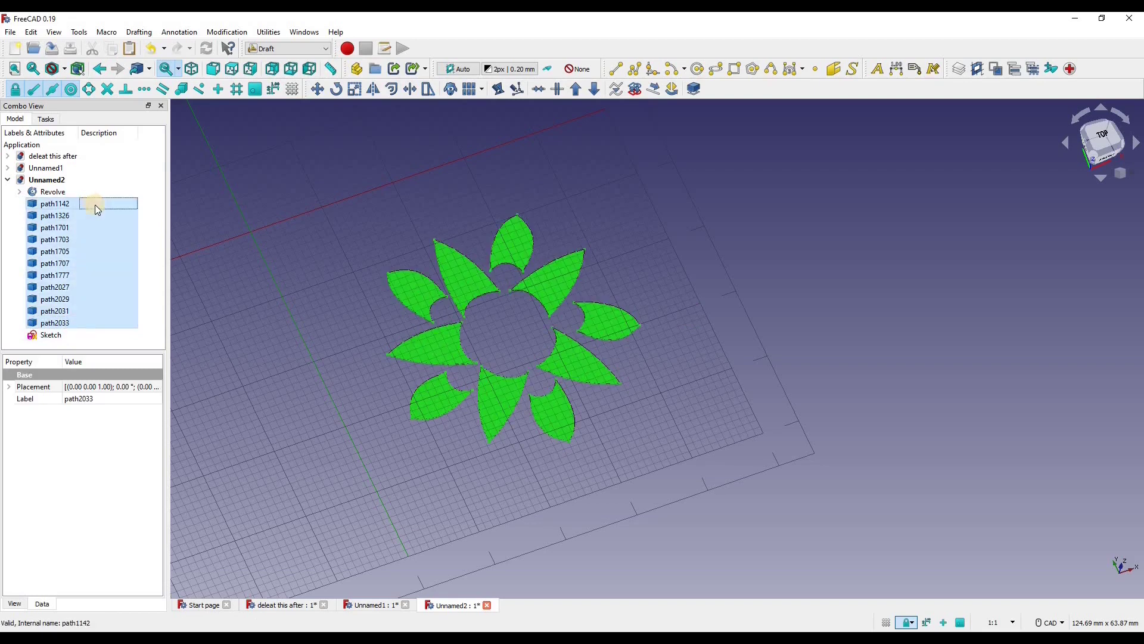
key("Delete")
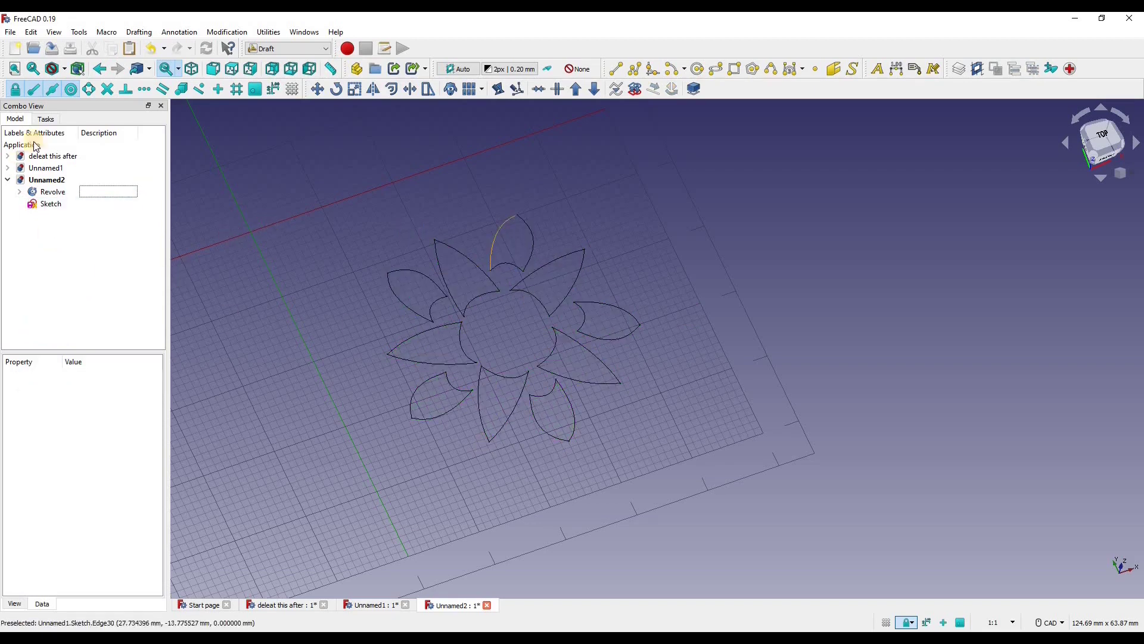
Open the flower sketch, examine its petal curves and vertices up close, and close it again.
double_click(513, 256)
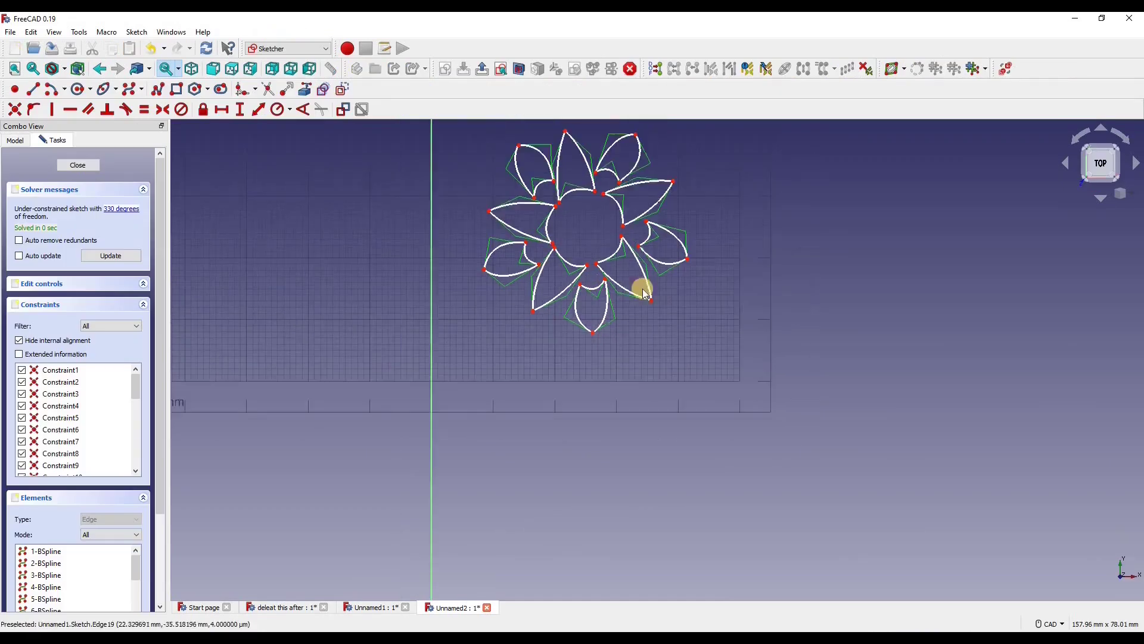
scroll(645, 294, "up", 4)
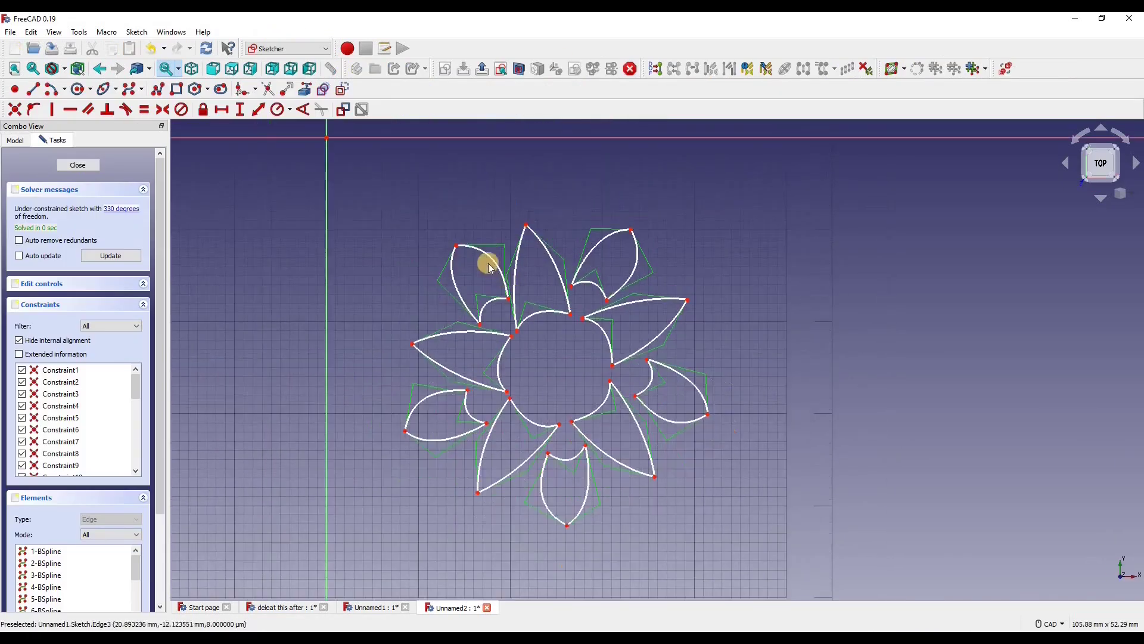
scroll(490, 266, "up", 4)
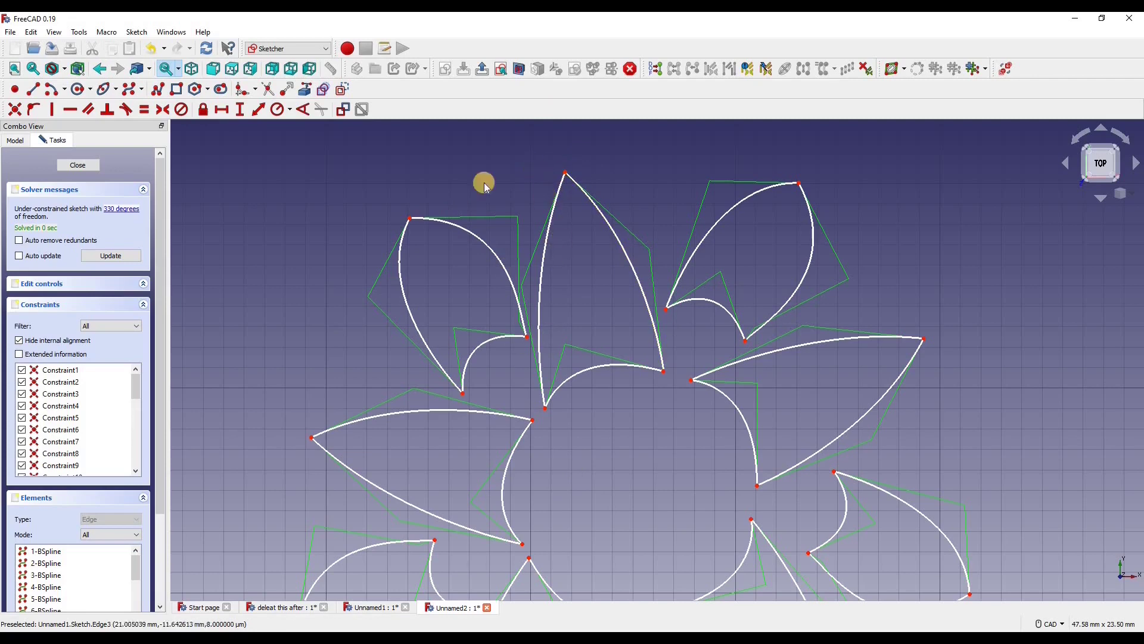
scroll(487, 187, "down", 2)
scroll(595, 207, "up", 2)
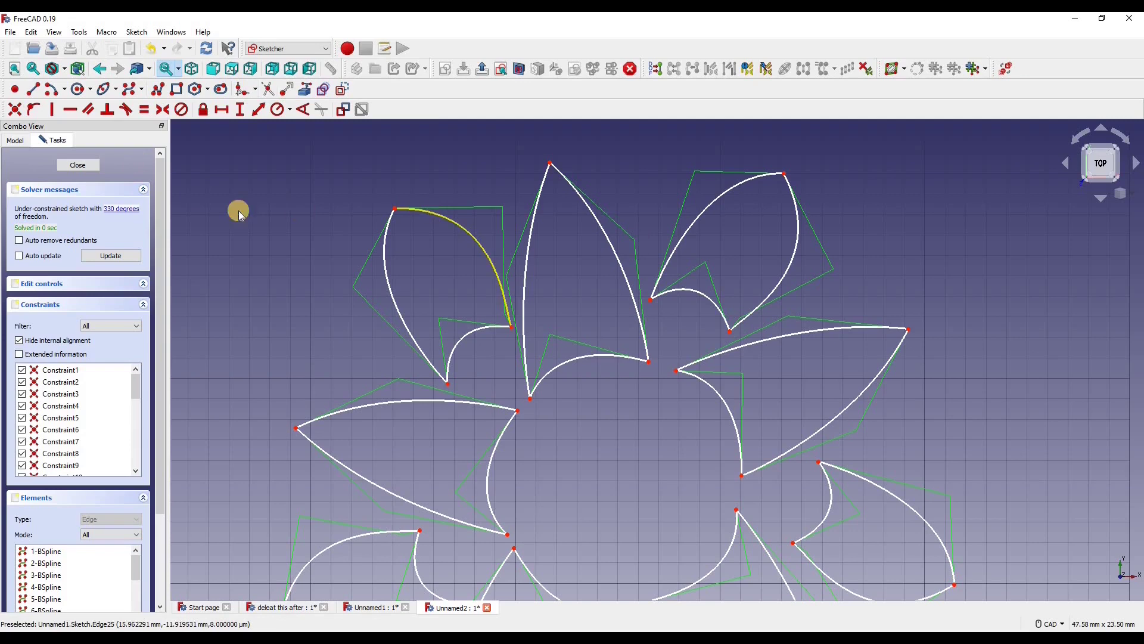
left_click(70, 165)
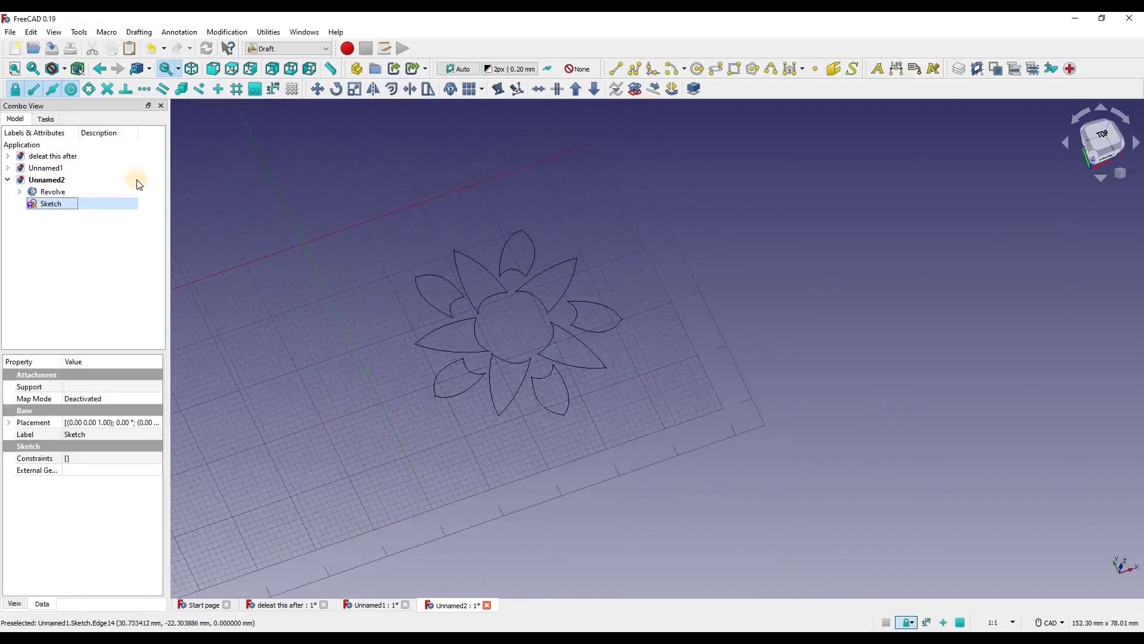
Create a Sketch on Surface from the cup's outer face in the Curves workbench and open its mapped sketch for editing.
middle_click_drag(702, 414, 677, 396)
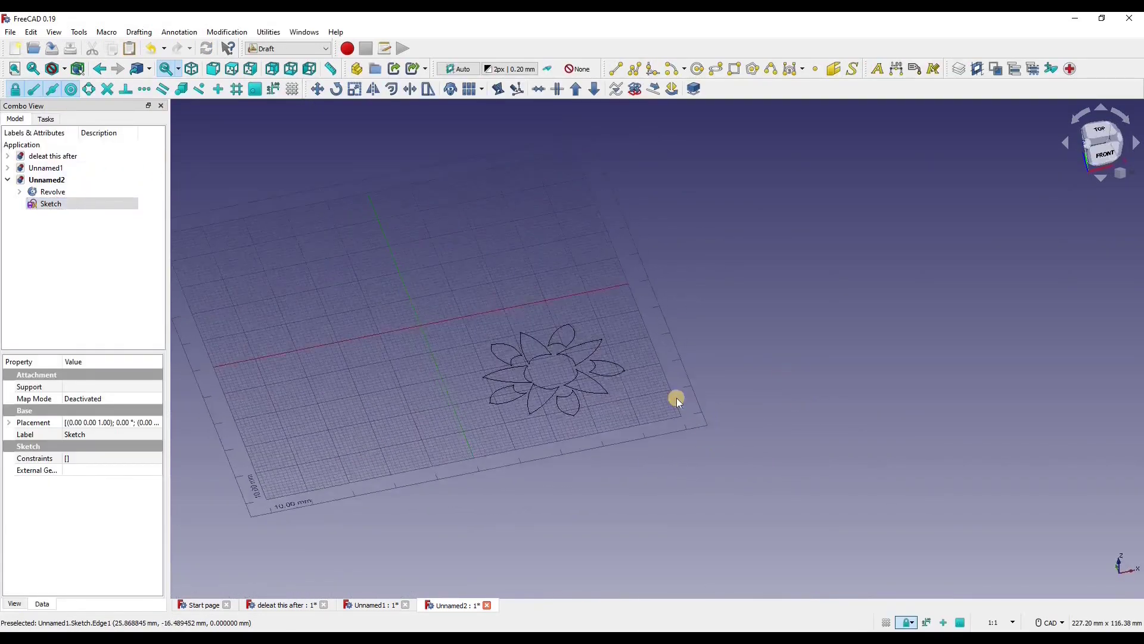
left_click(46, 119)
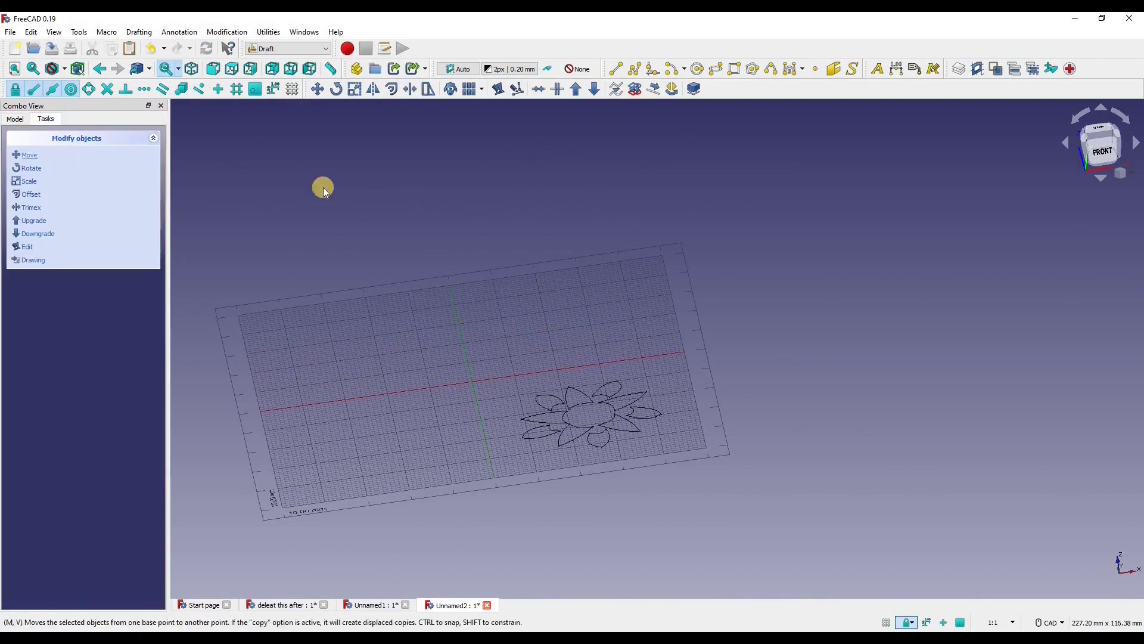
scroll(408, 230, "down", 3)
middle_click_drag(544, 232, 496, 273)
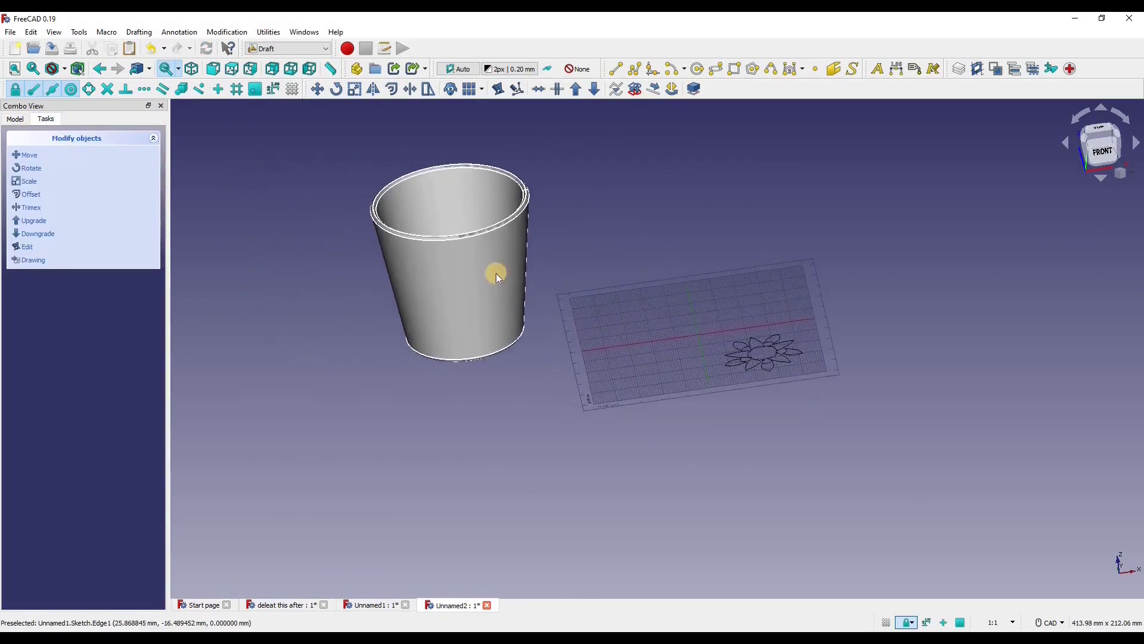
scroll(496, 273, "up", 2)
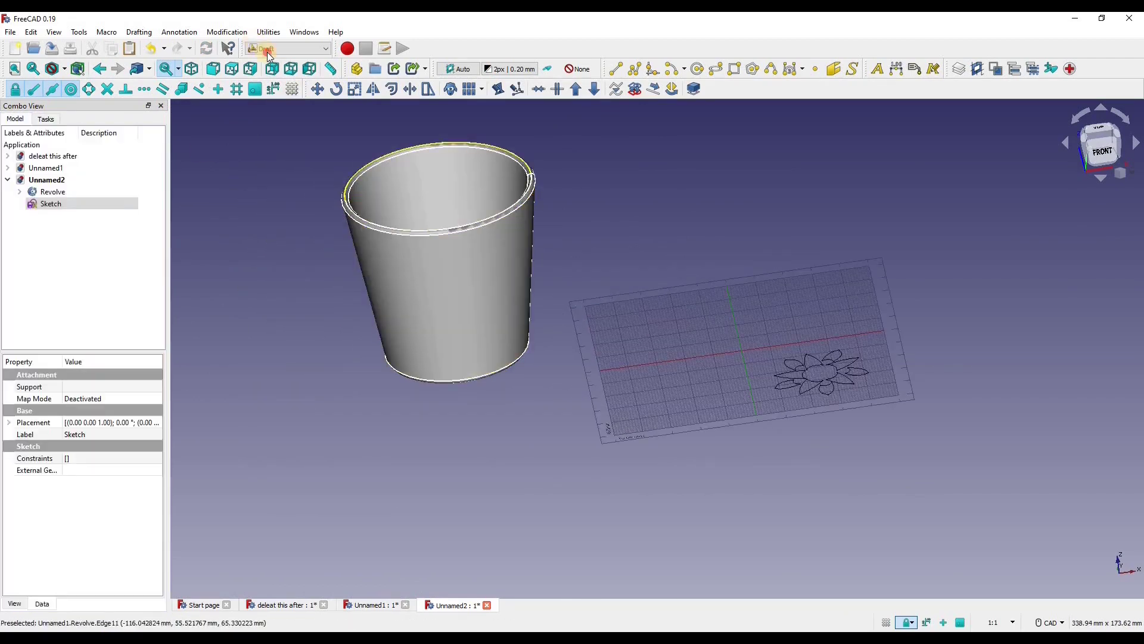
left_click(257, 48)
left_click(281, 68)
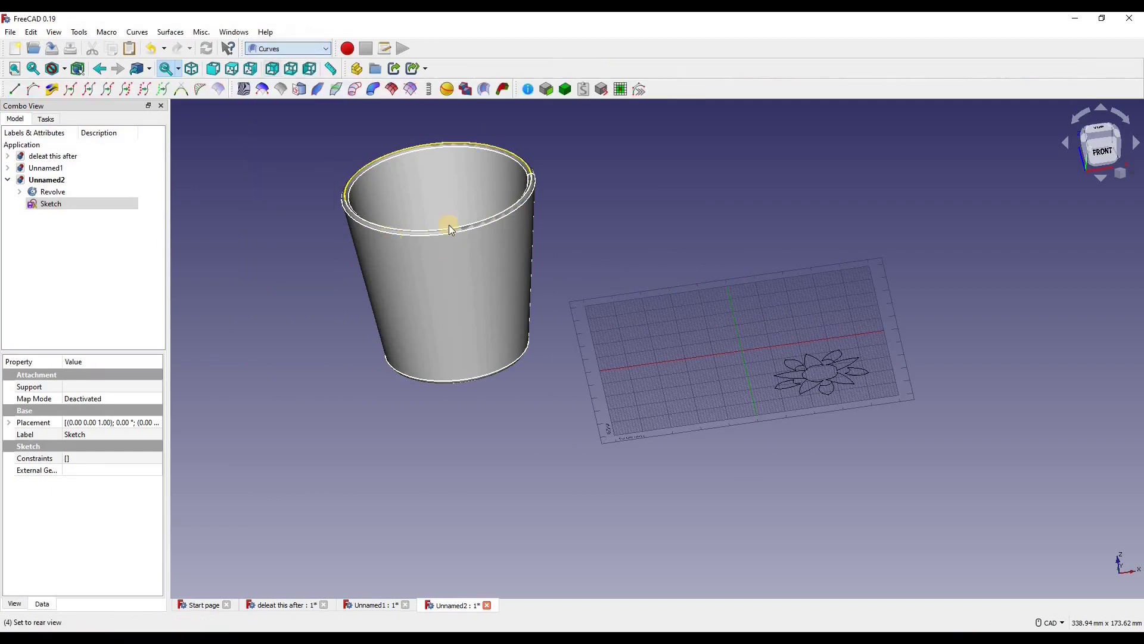
left_click(504, 237)
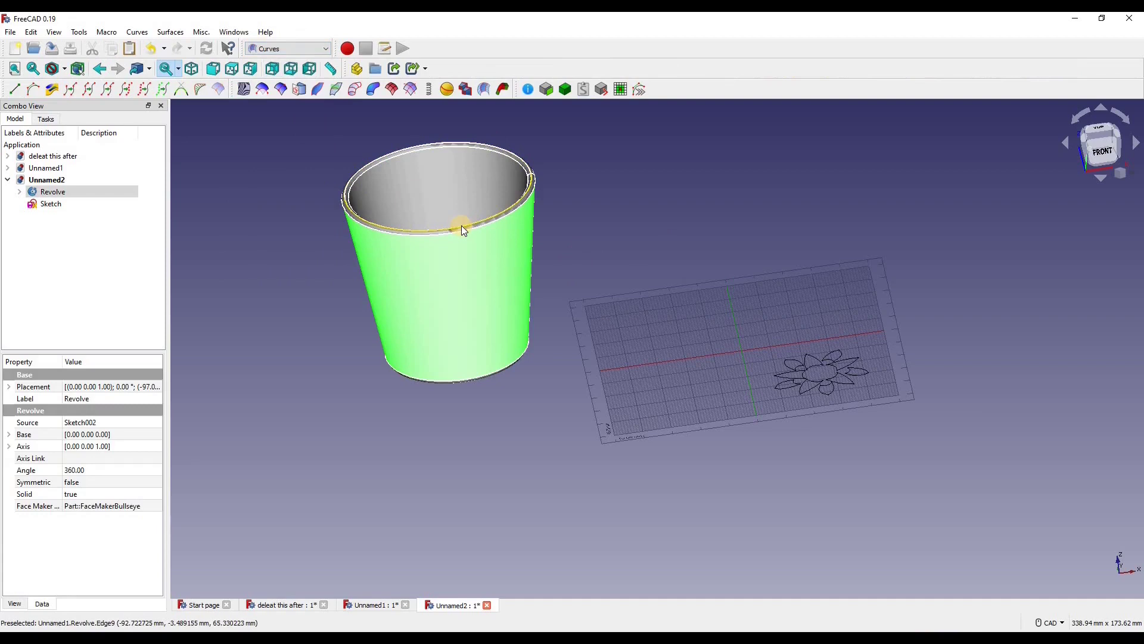
left_click(297, 90)
left_click(19, 215)
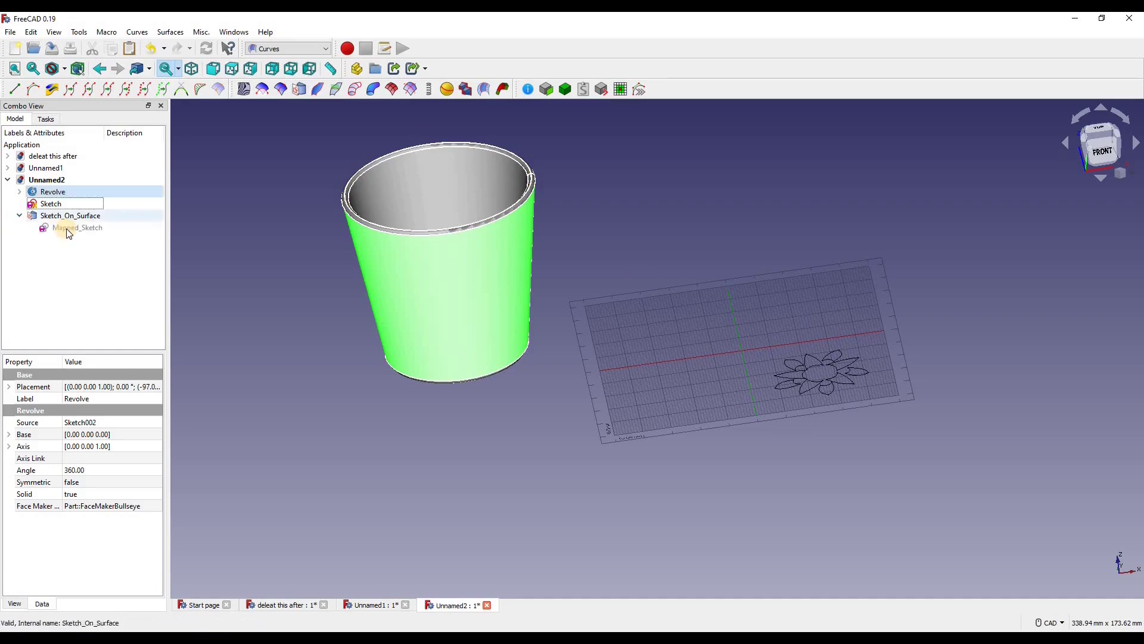
left_click(68, 230)
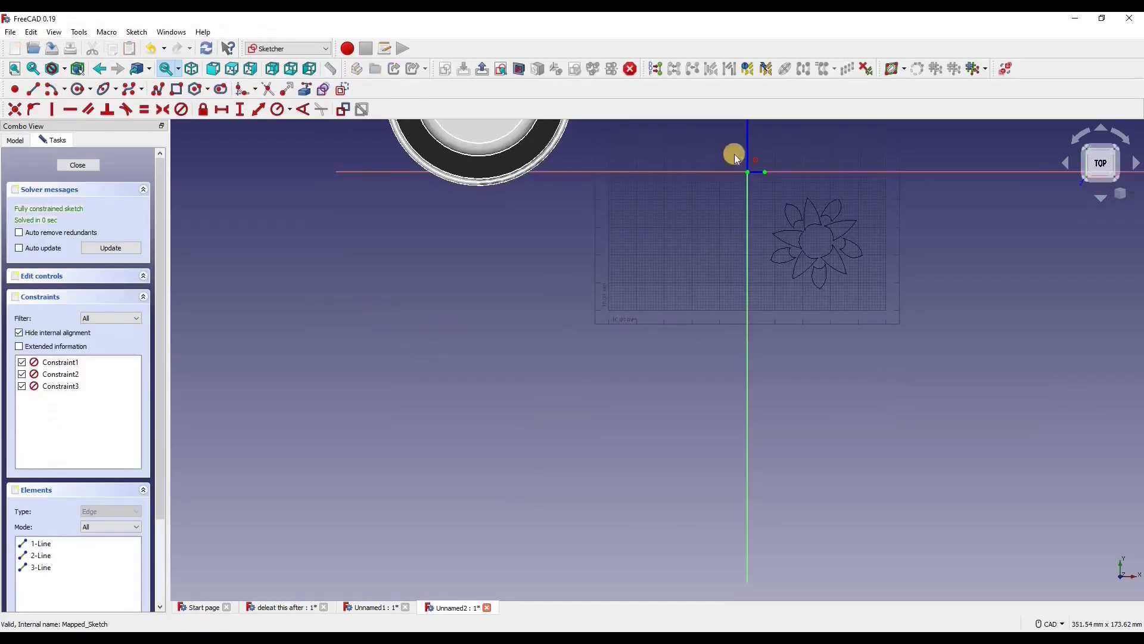
Examine the mapped sketch's three lines against the cup's seam edge, and compare with the finished Subscribe model in the Unnamed1 document.
scroll(659, 269, "down", 2)
scroll(587, 306, "up", 5)
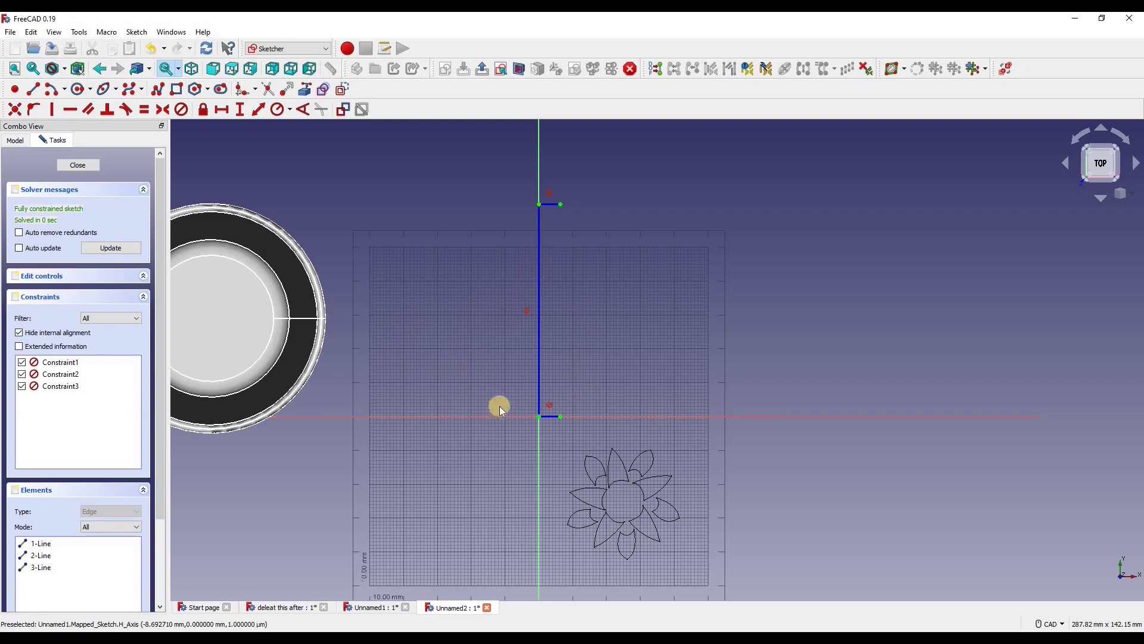
mouse_move(454, 378)
middle_mouse_down()
mouse_move(388, 353)
mouse_move(450, 332)
mouse_move(442, 338)
middle_mouse_up()
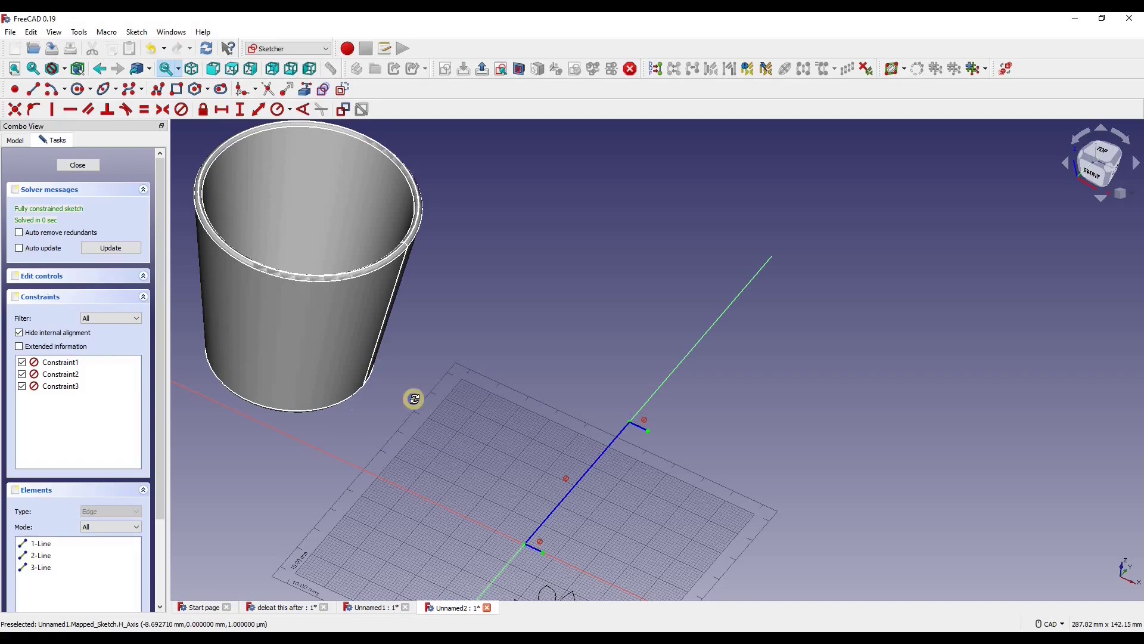
mouse_move(414, 399)
middle_mouse_down()
mouse_move(329, 393)
mouse_move(518, 375)
mouse_move(480, 304)
middle_mouse_up()
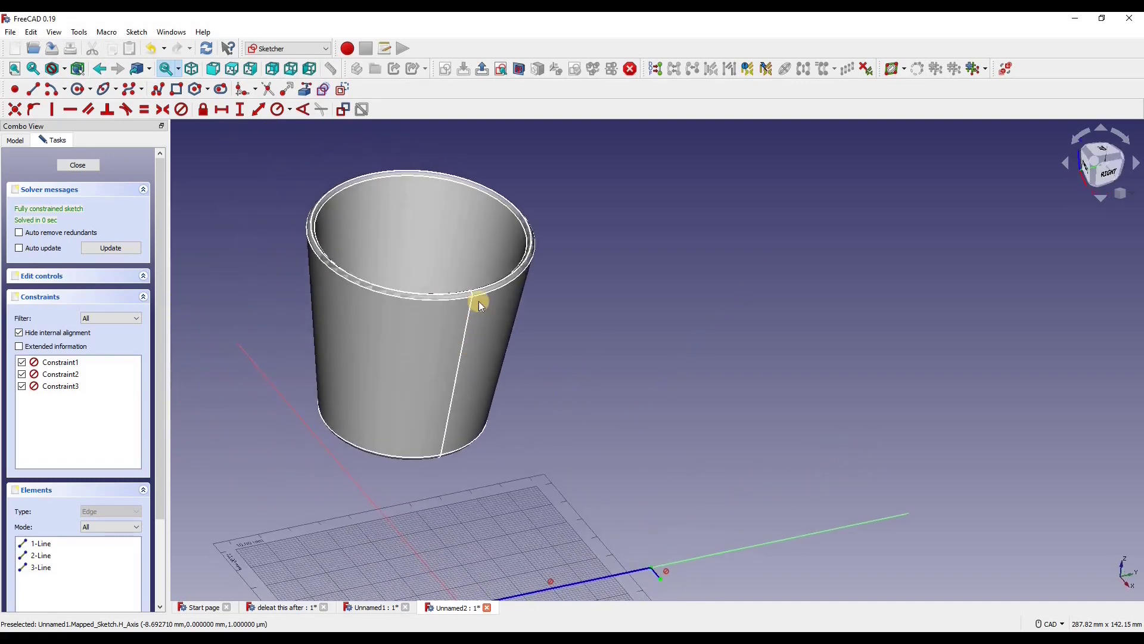
scroll(477, 316, "down", 1)
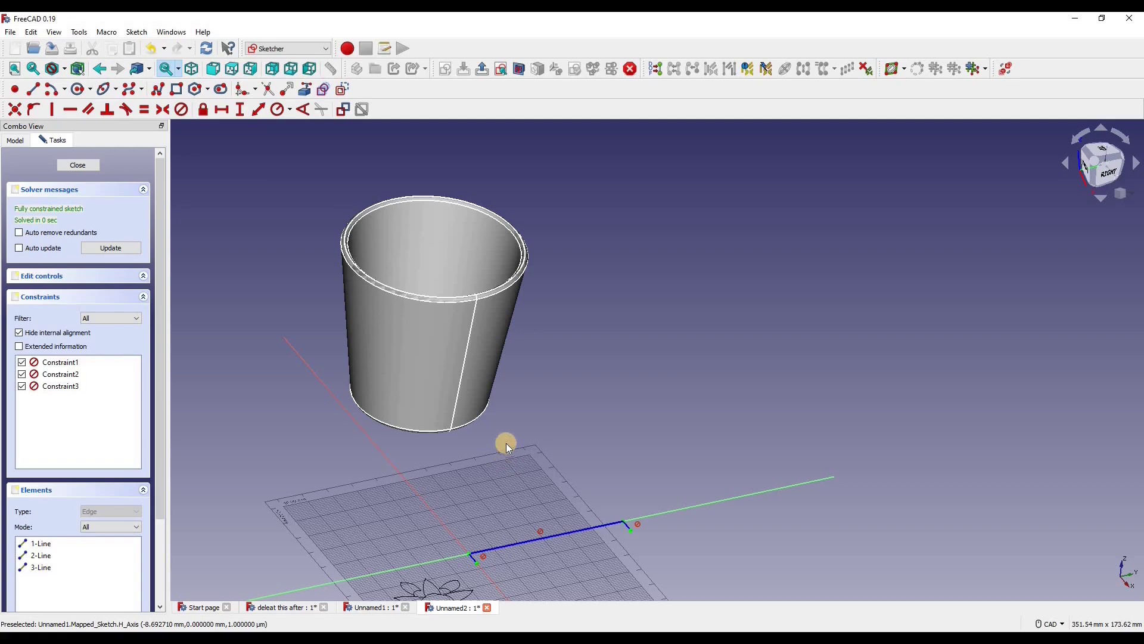
left_click(389, 607)
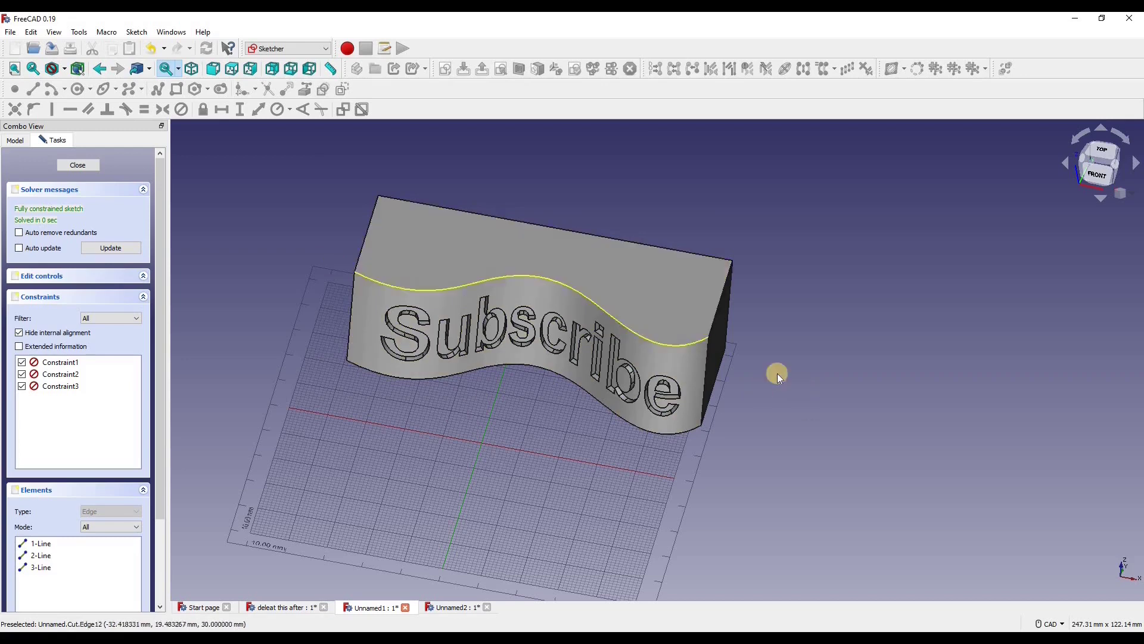
left_click(452, 607)
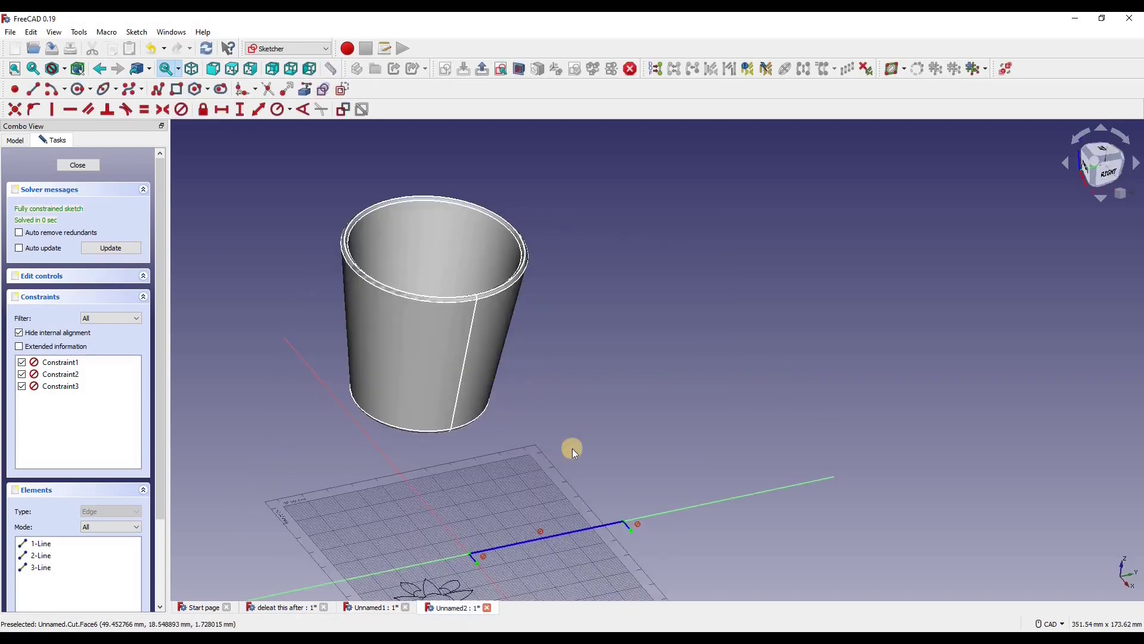
scroll(543, 449, "up", 3)
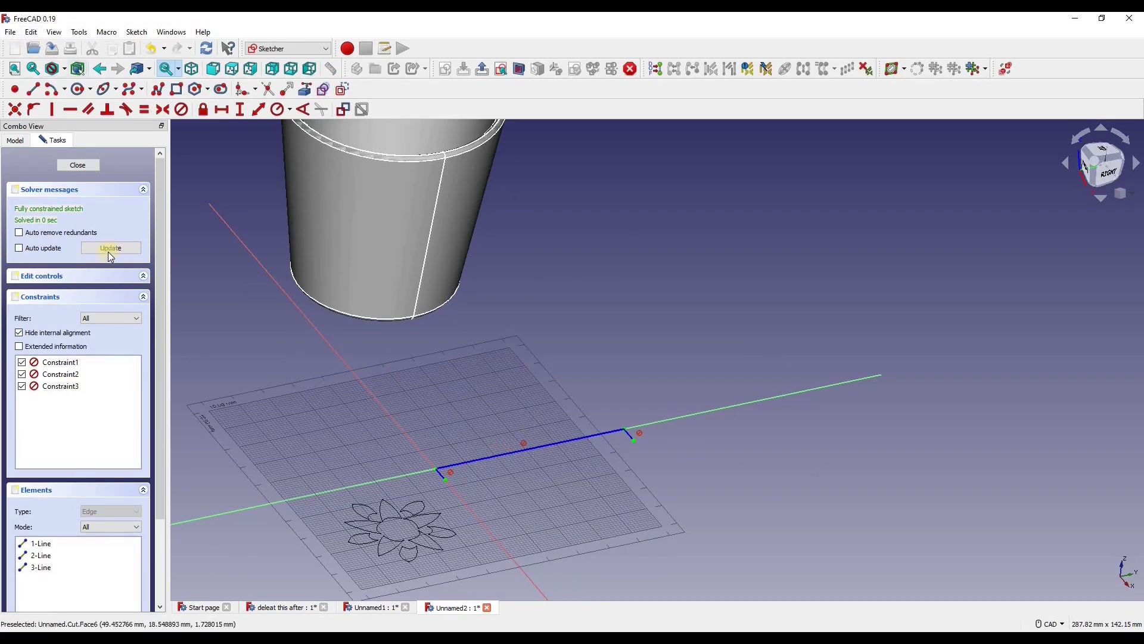
Delete all three block constraints and the long vertical line from the mapped sketch.
left_click(213, 69)
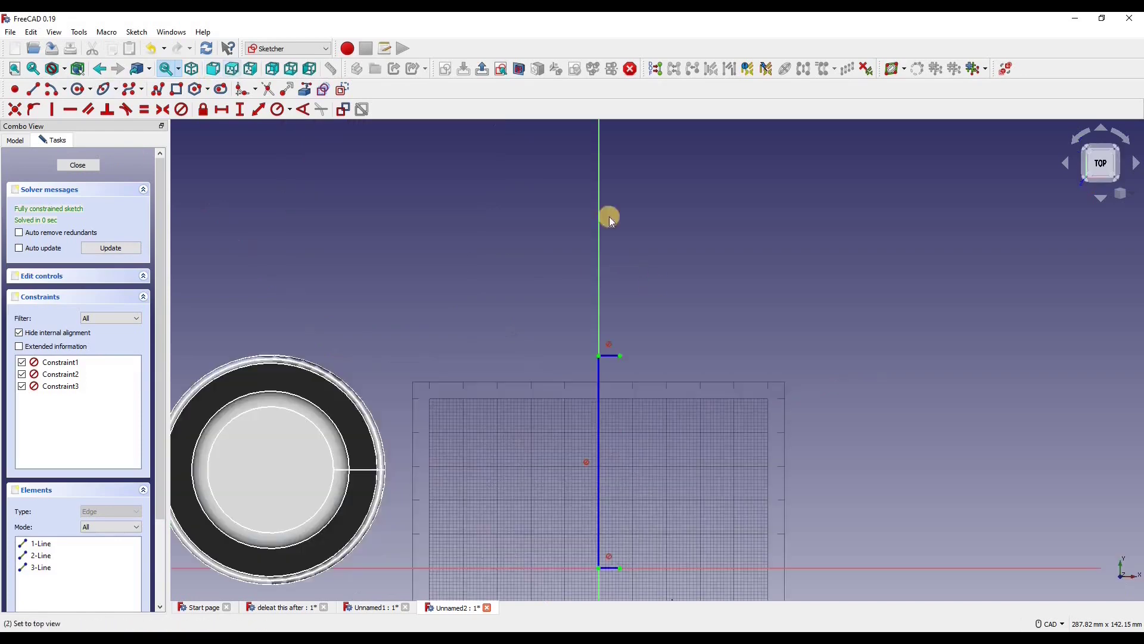
scroll(671, 524, "up", 2)
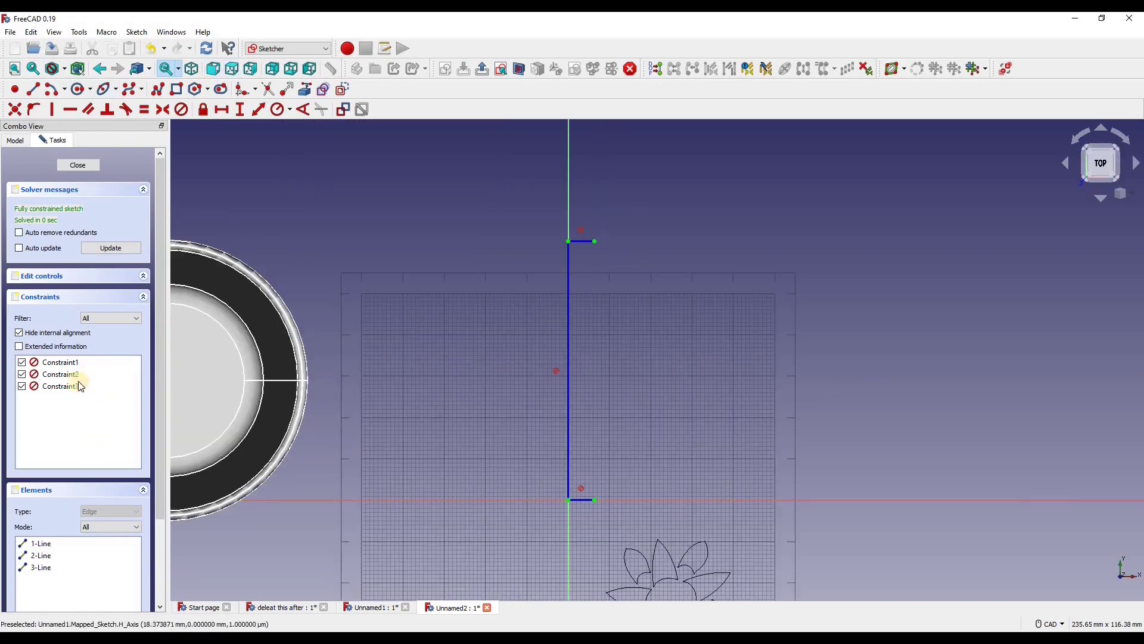
left_click(81, 364)
left_click(83, 386, "shift")
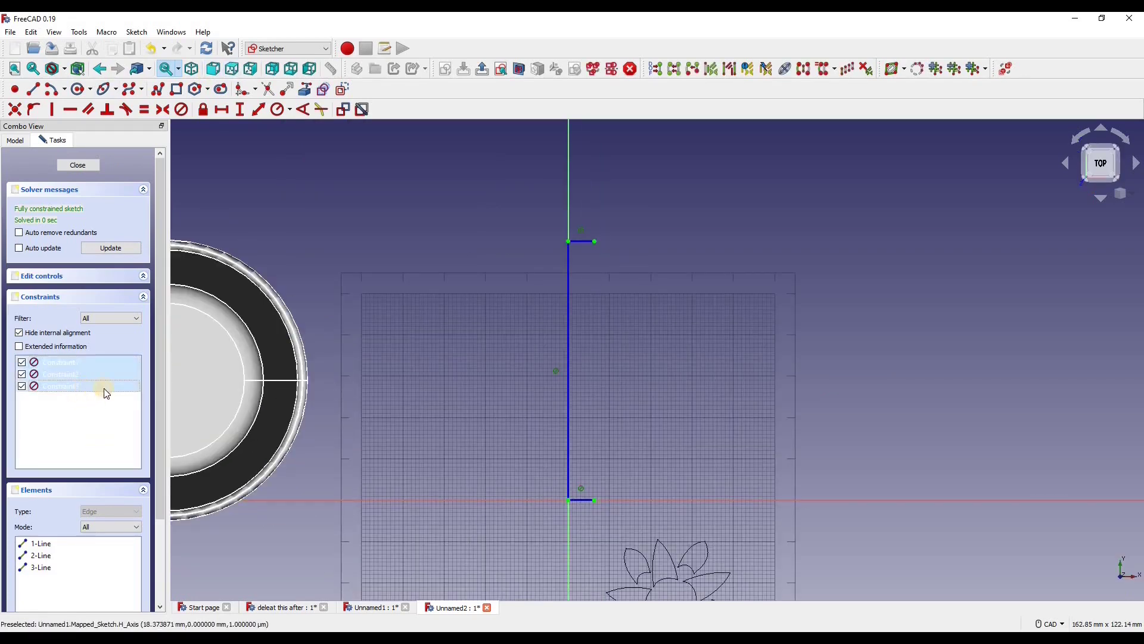
key("Delete")
left_click(568, 371)
key("Delete")
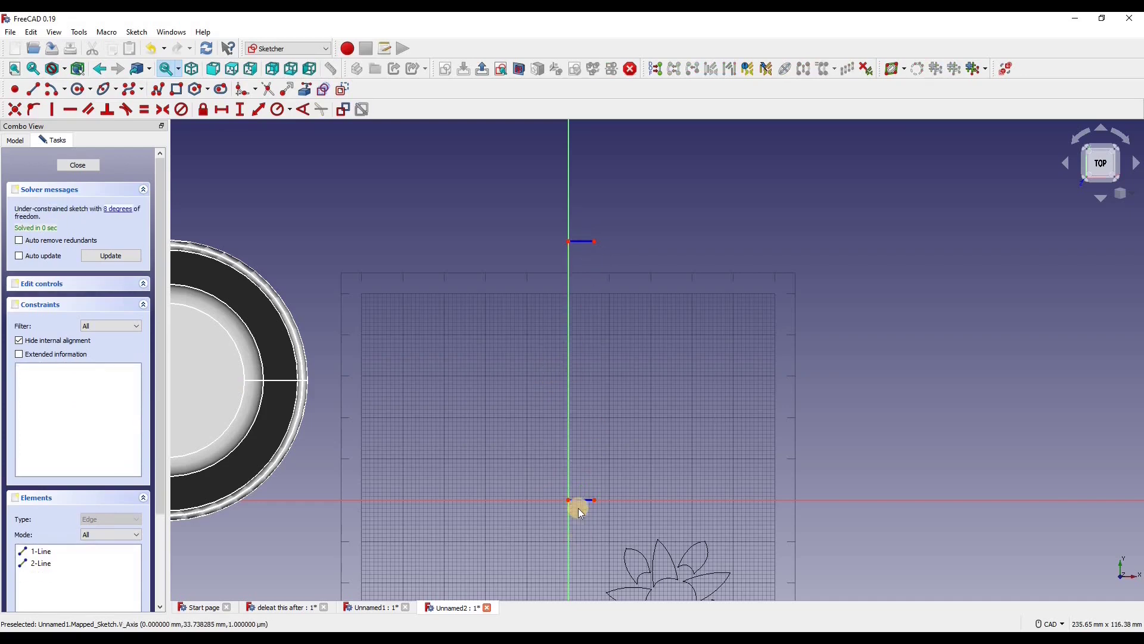
Move the lower short line off the origin, connect both short lines with two vertical lines into a rectangle, and constrain the short lines horizontal.
left_click_drag(579, 500, 519, 457)
left_click(144, 110)
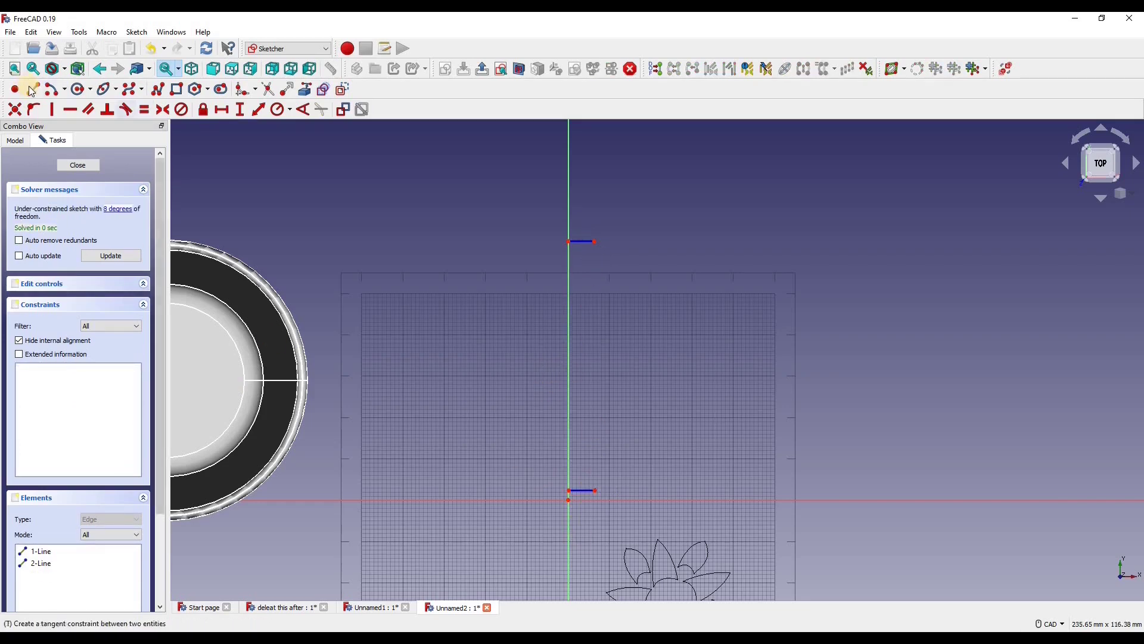
left_click(567, 489)
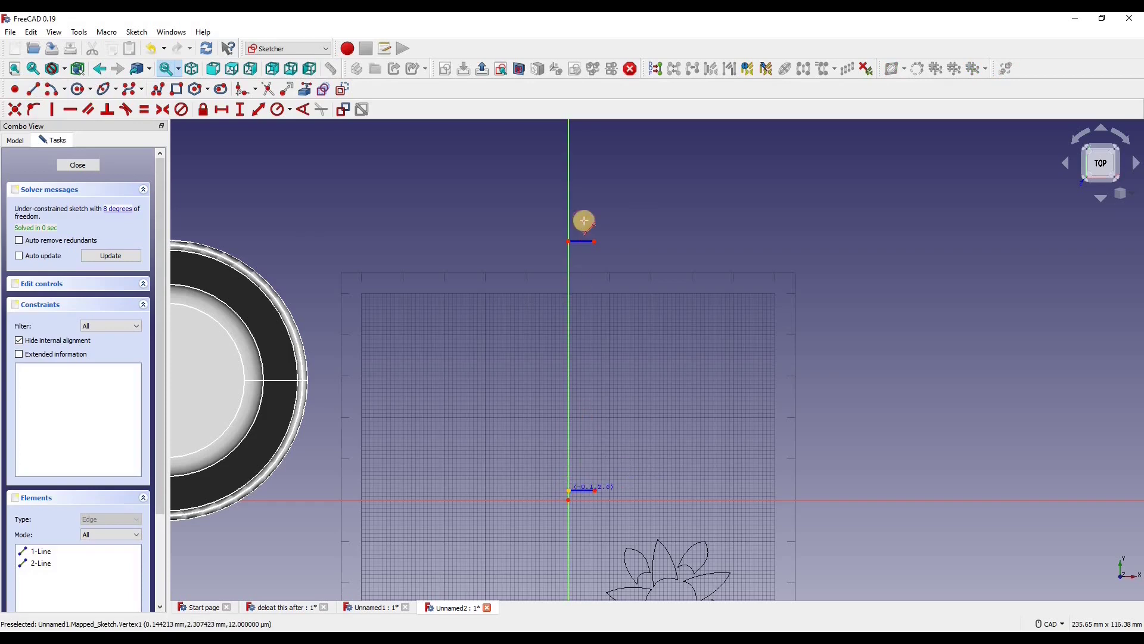
left_click(568, 242)
left_click(594, 243)
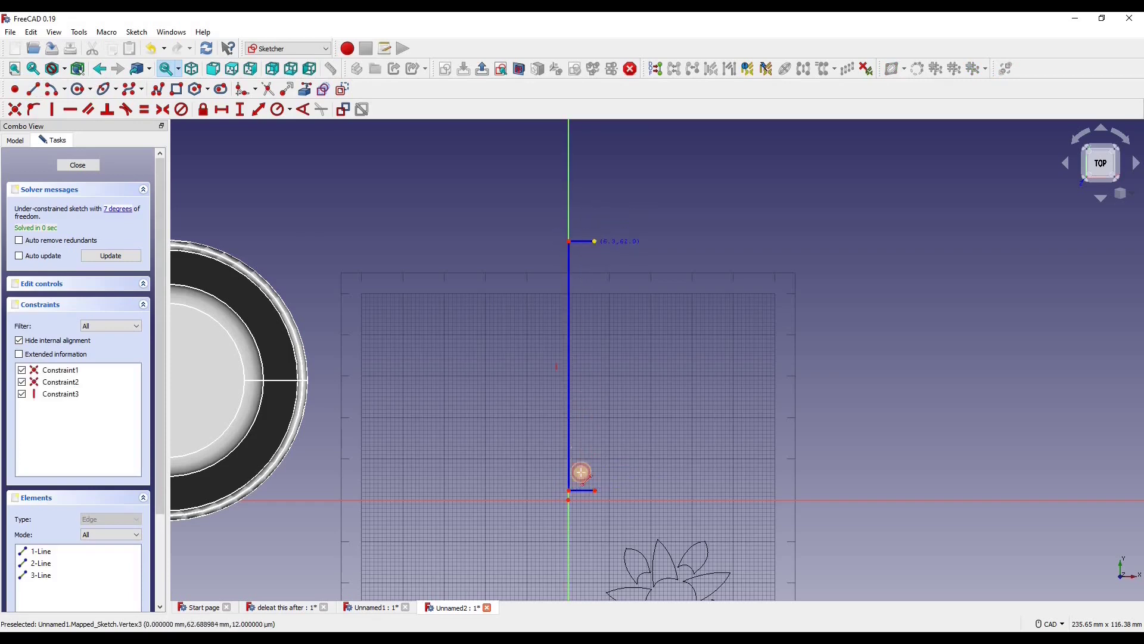
left_click(596, 490)
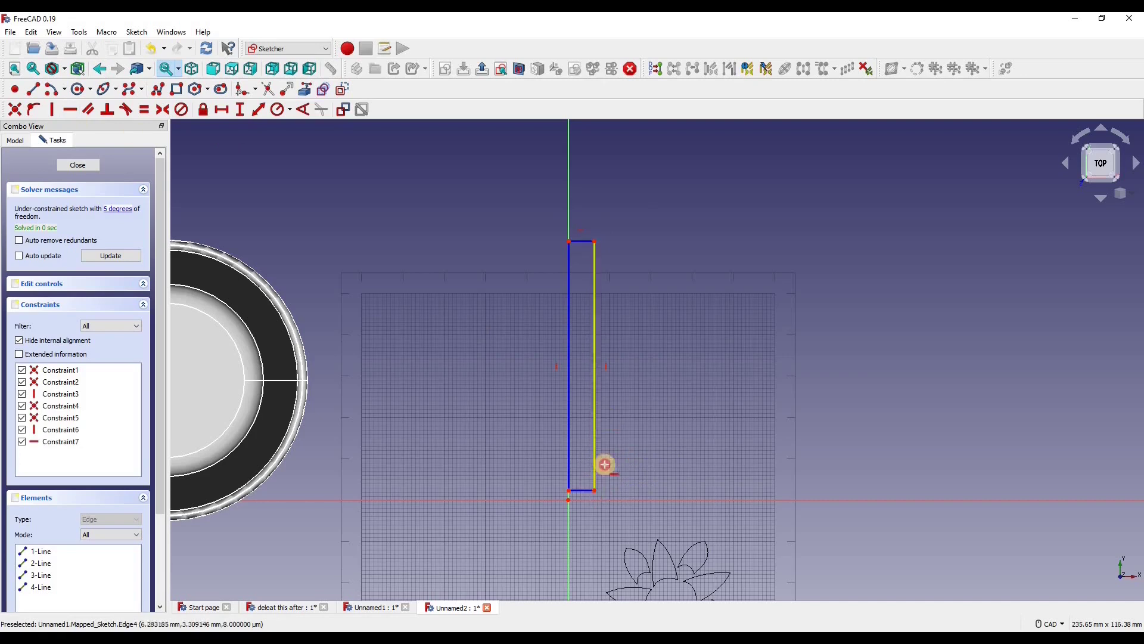
Reshape the narrow construction rectangle so that its four sides enclose the whole flower below the horizontal axis.
scroll(616, 159, "down", 5)
scroll(569, 271, "up", 3)
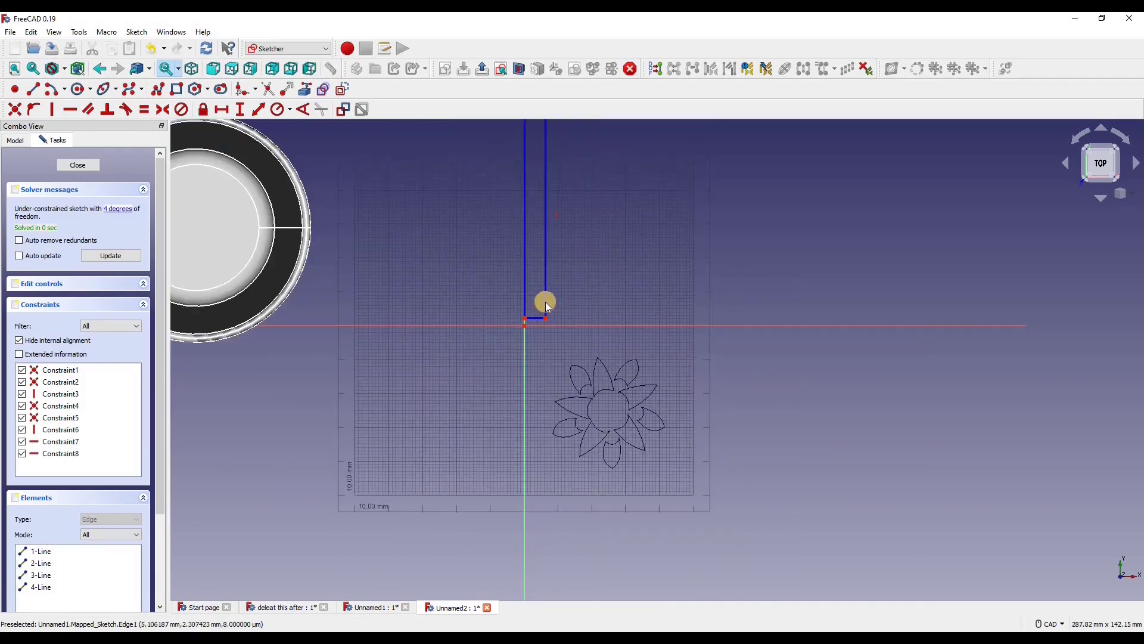
mouse_move(545, 301)
left_mouse_down()
mouse_move(666, 452)
mouse_move(687, 525)
mouse_move(682, 501)
left_mouse_up()
left_click_drag(637, 311, 635, 339)
left_click_drag(639, 520, 633, 492)
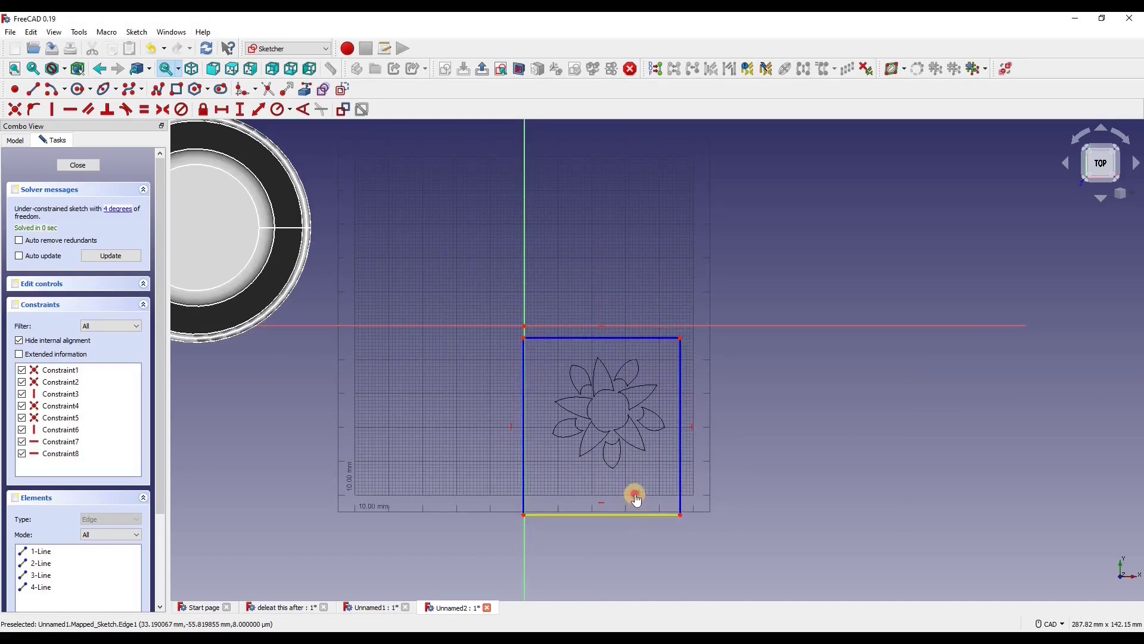
Carbon copy the flower sketch's geometry into the mapped sketch, inside the rectangle.
scroll(754, 431, "up", 1)
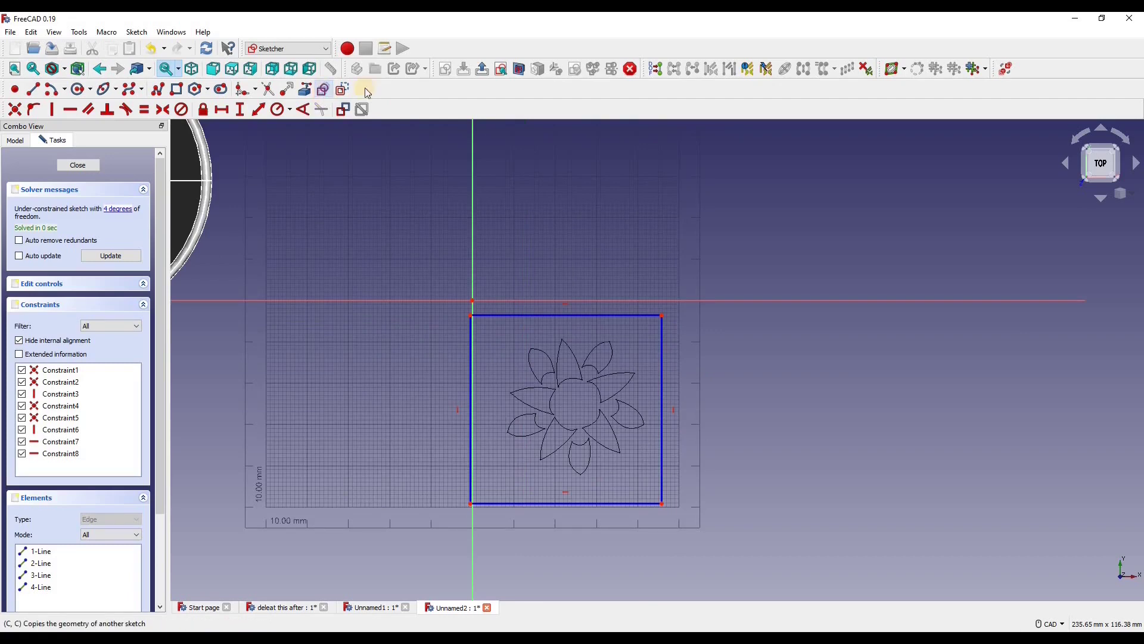
key("c")
key("c")
left_click(637, 374)
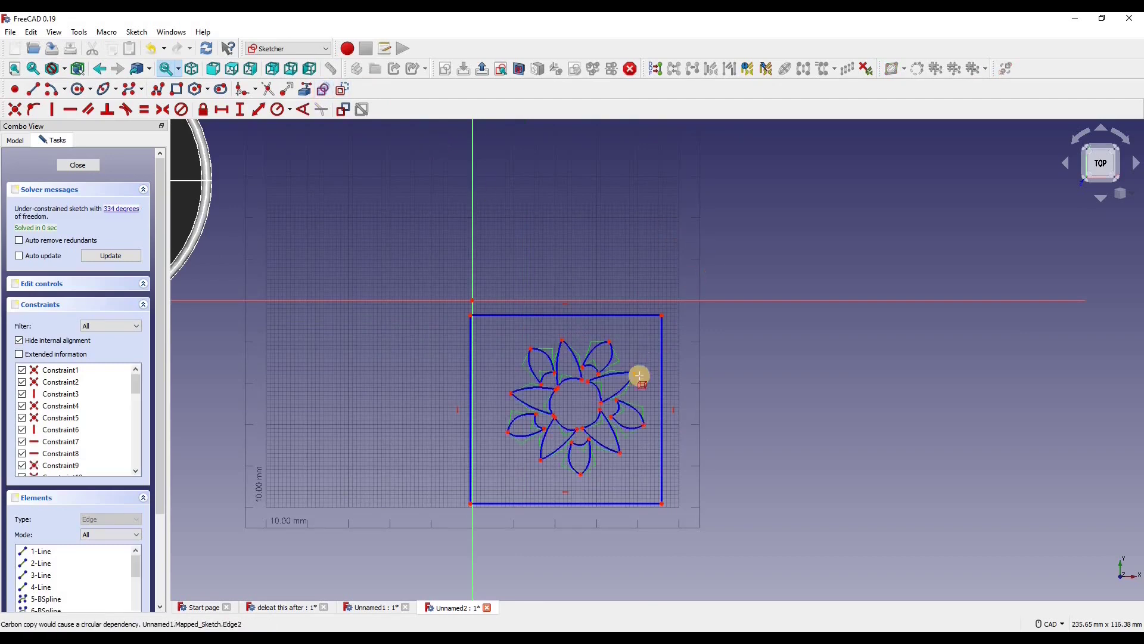
Convert all the copied flower curves from construction to normal geometry, leaving out the surrounding rectangle.
scroll(580, 422, "up", 2)
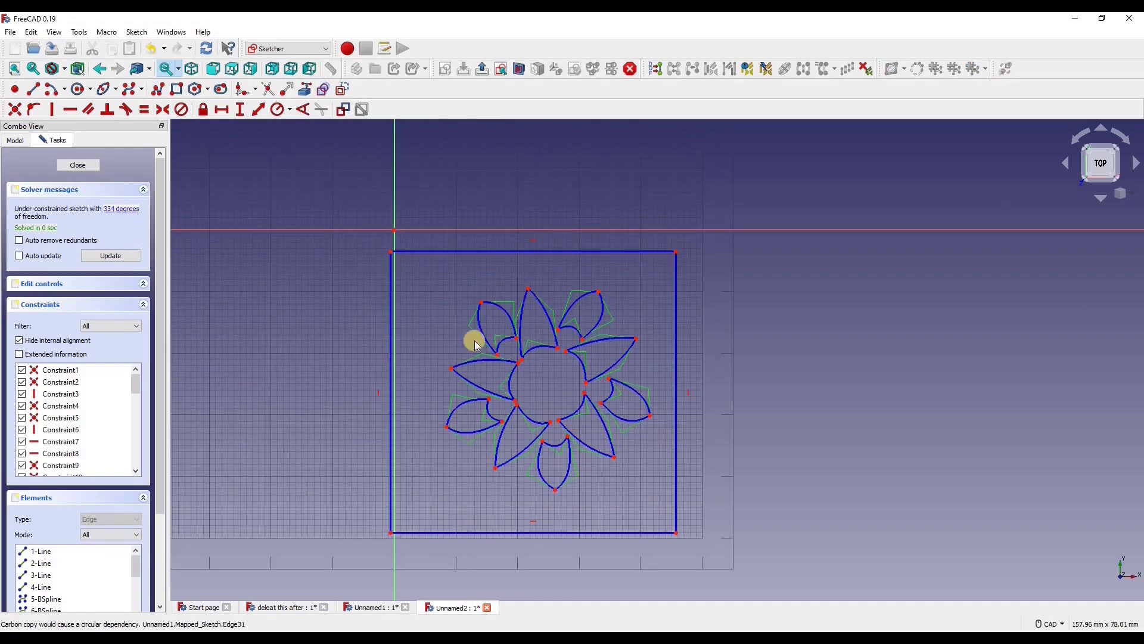
right_click(662, 509)
left_click_drag(661, 510, 664, 512)
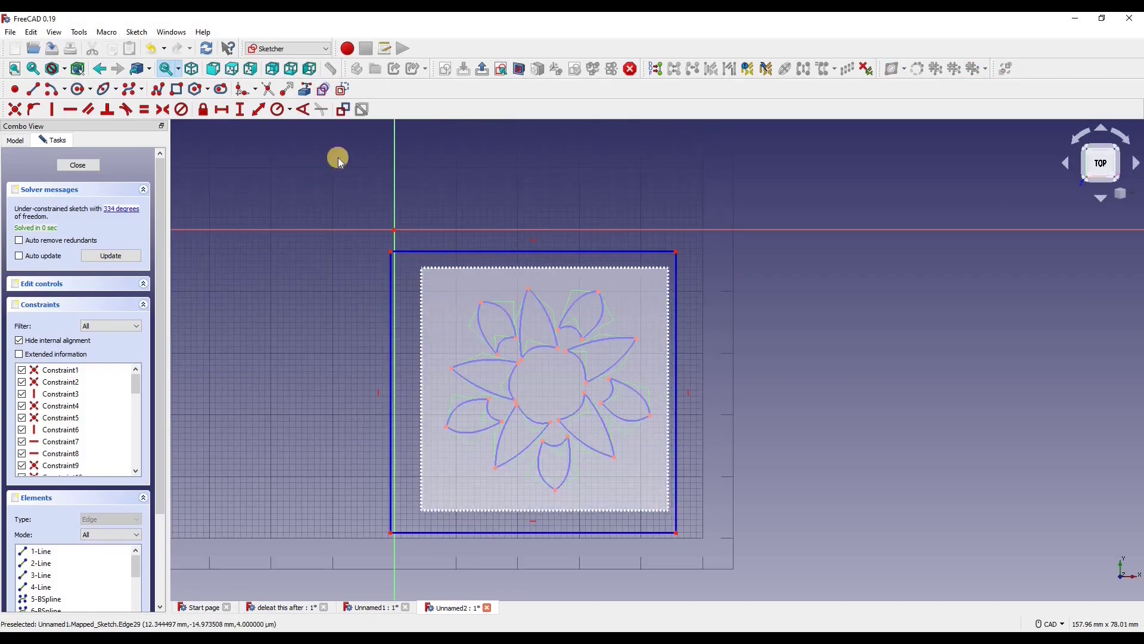
left_click(343, 90)
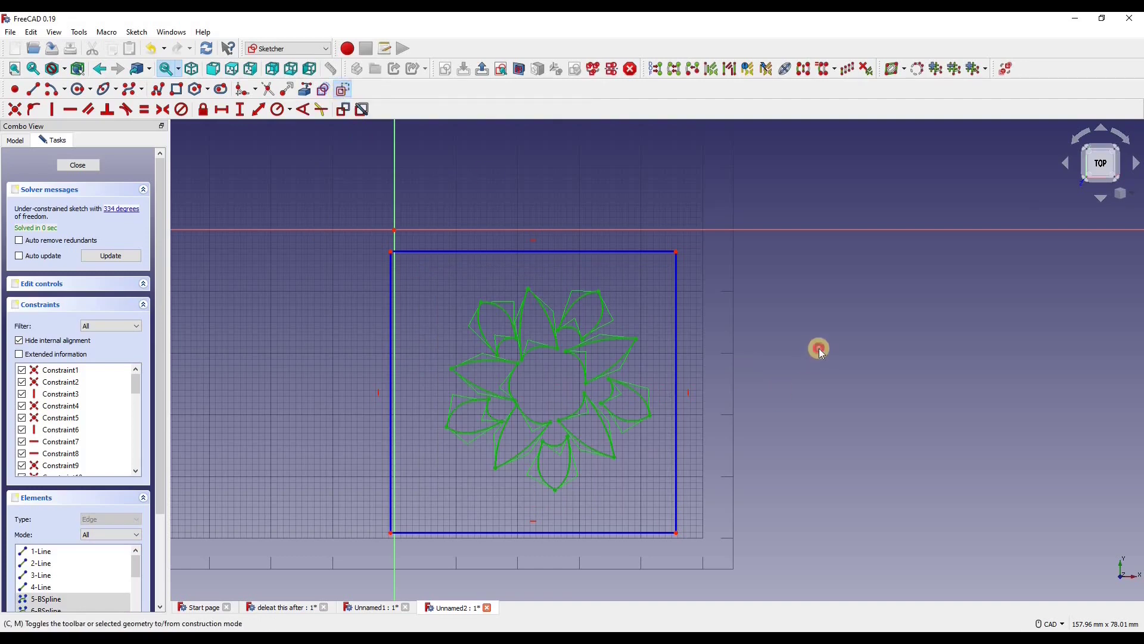
Finish editing the mapped sketch and check the flower wrapped around the cup from different angles.
left_click(481, 447)
scroll(596, 411, "down", 3)
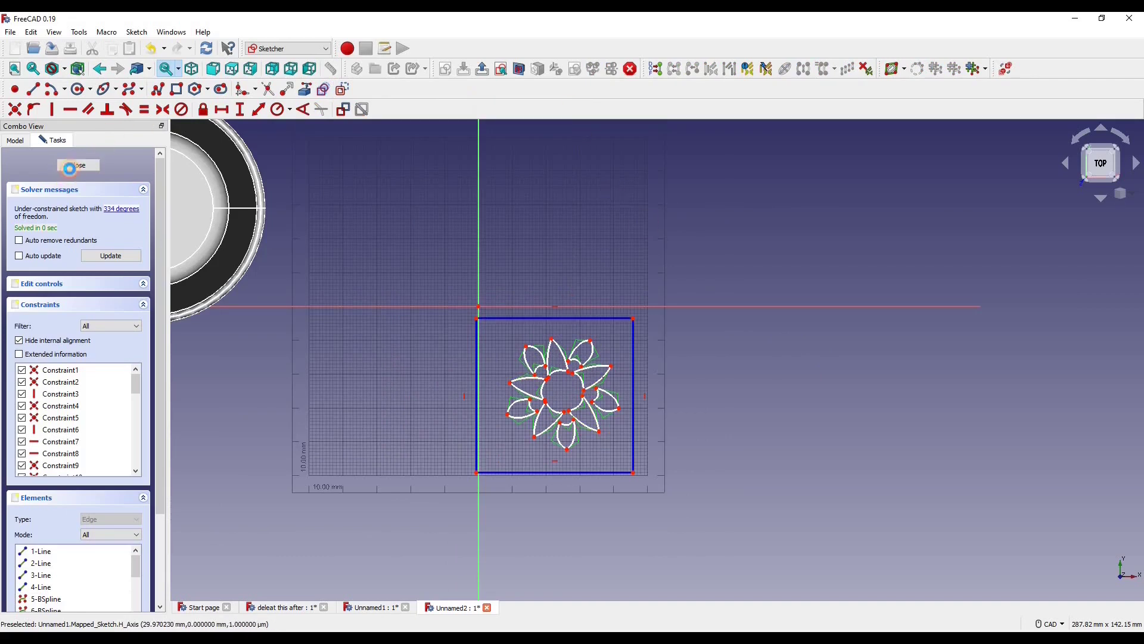
left_click(70, 169)
mouse_move(465, 378)
middle_mouse_down()
mouse_move(773, 436)
mouse_move(671, 319)
mouse_move(733, 310)
mouse_move(774, 386)
mouse_move(443, 386)
middle_mouse_up()
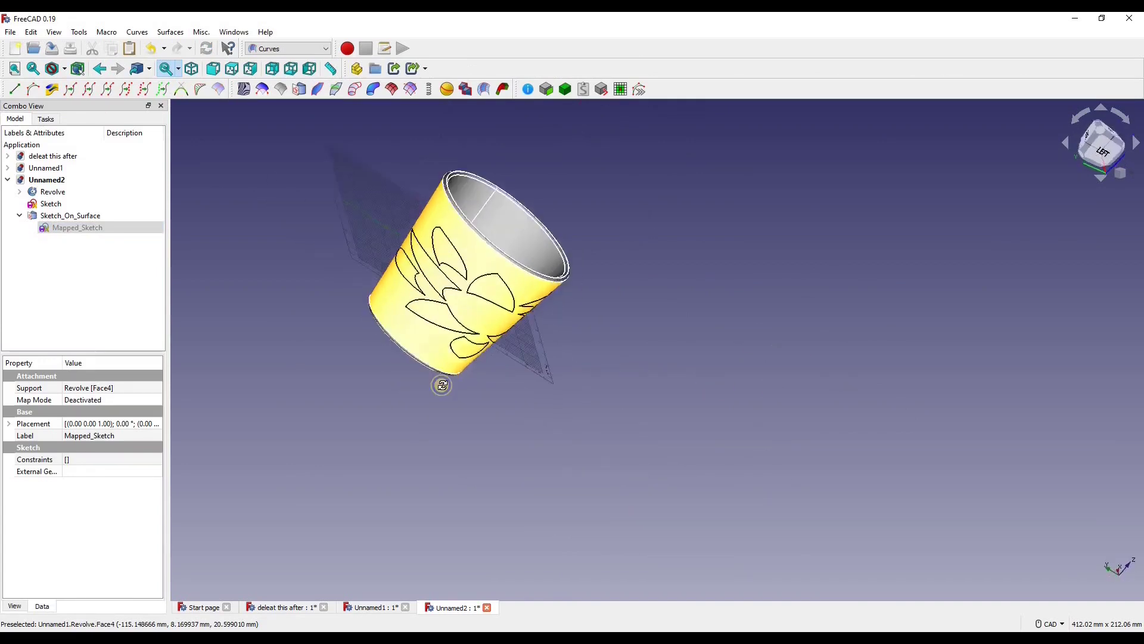
Reopen the mapped sketch, extend the rectangle's left side far beyond the vertical axis to about 2.6 times its height, and close the sketch.
left_click(90, 225)
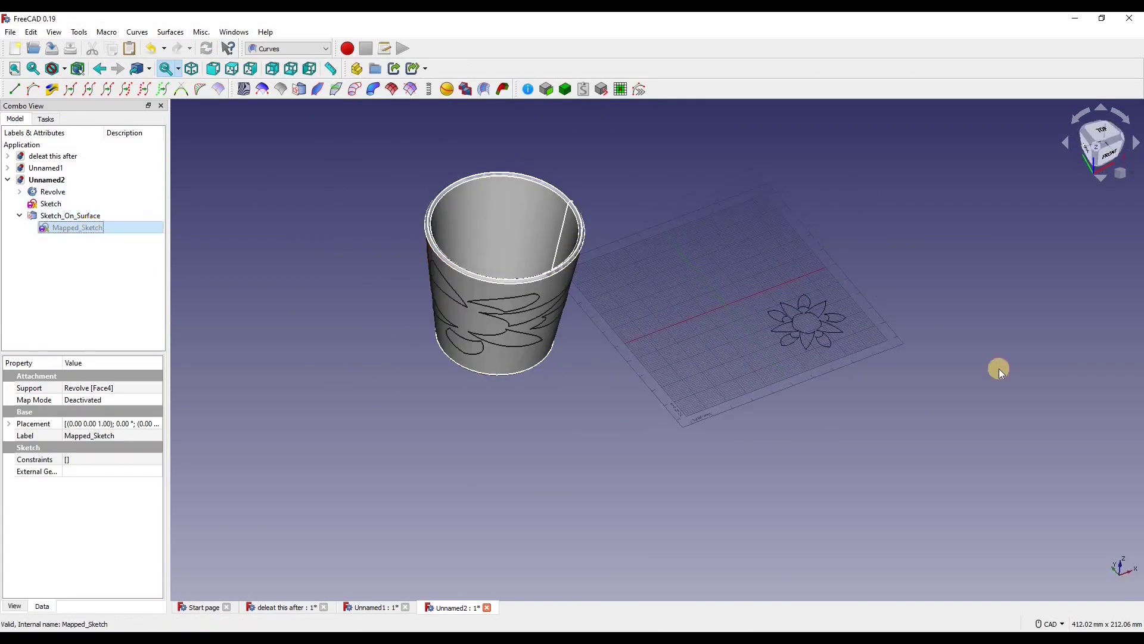
scroll(802, 324, "up", 3)
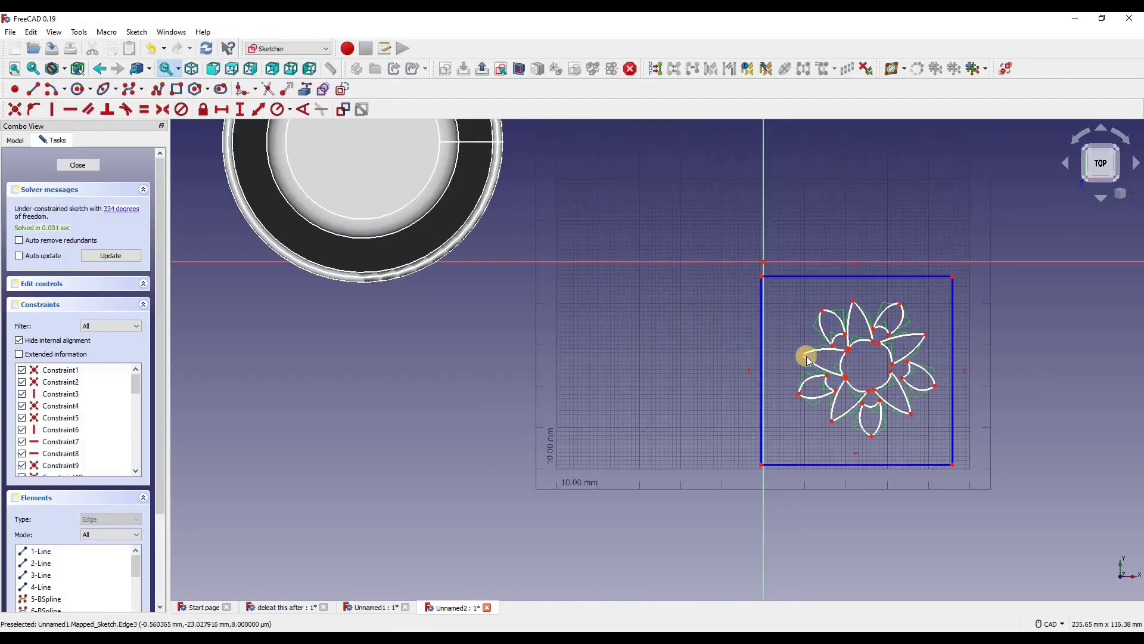
scroll(808, 357, "down", 2)
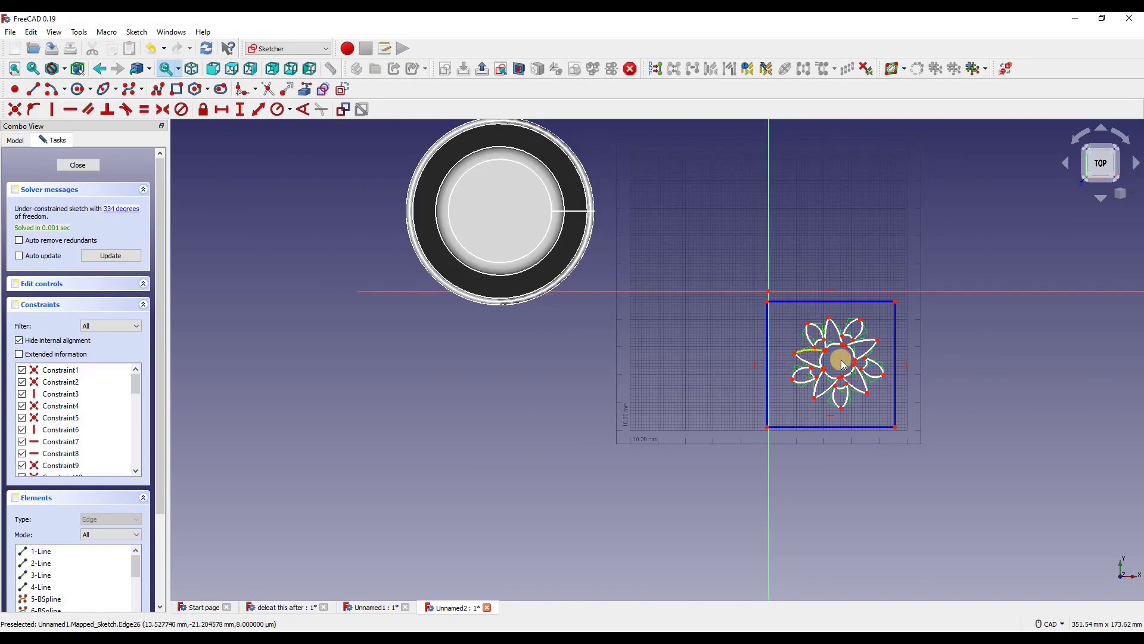
scroll(835, 360, "up", 1)
mouse_move(715, 358)
left_mouse_down()
mouse_move(596, 365)
mouse_move(529, 355)
left_mouse_up()
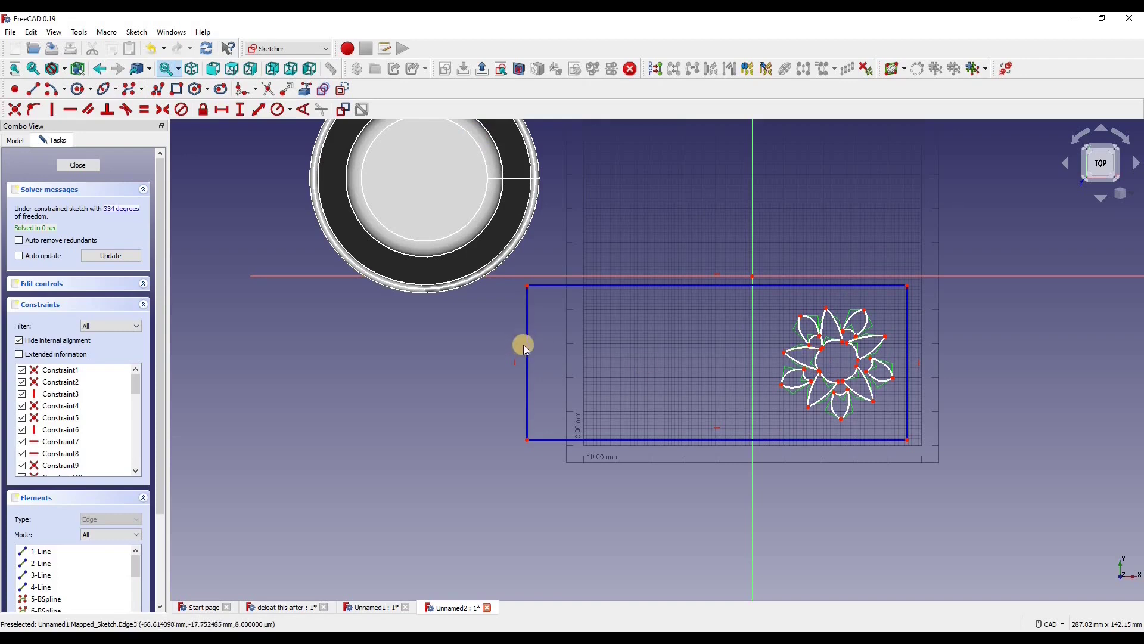
left_click_drag(527, 360, 506, 364)
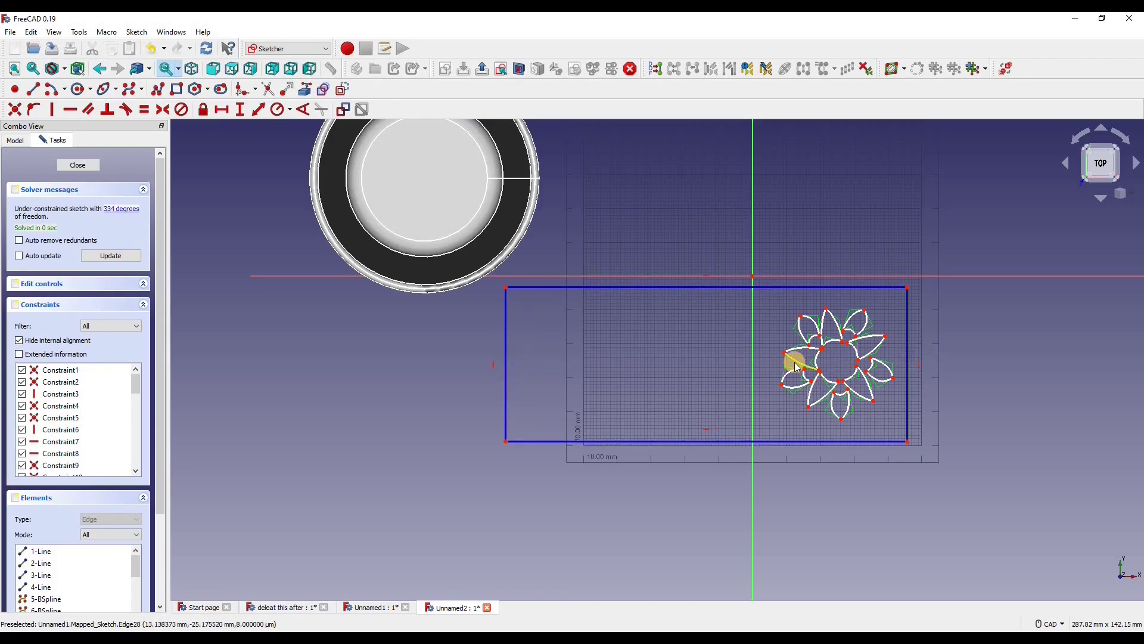
left_click(77, 167)
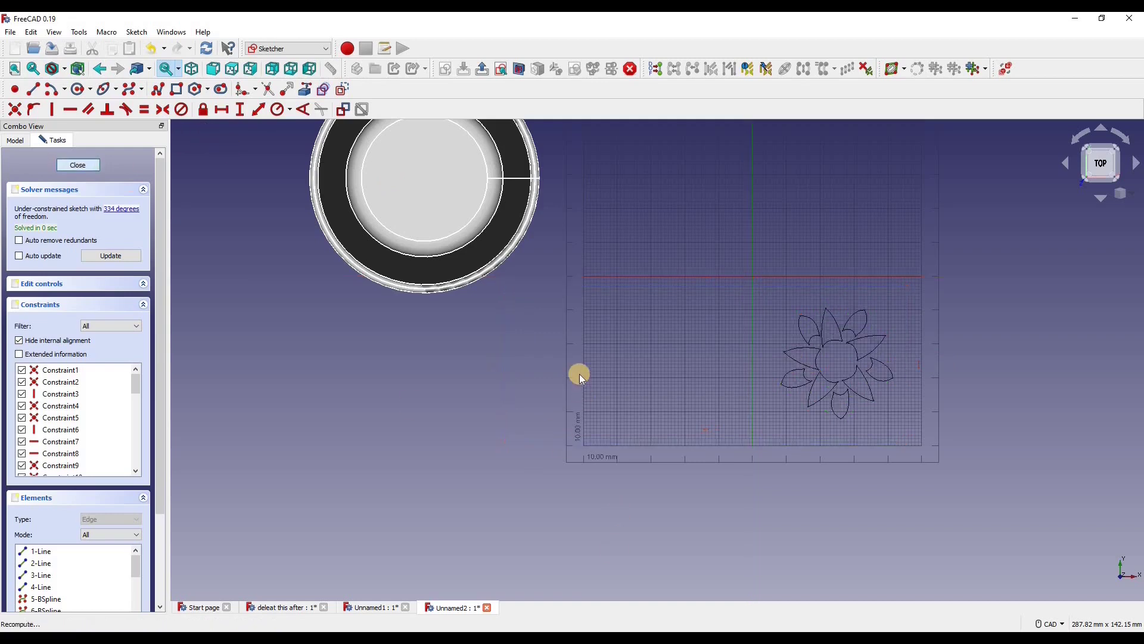
Inspect the reproportioned flower on the cup and set Fill Faces to true for the Sketch_On_Surface object.
mouse_move(738, 422)
middle_mouse_down()
mouse_move(499, 344)
mouse_move(812, 411)
mouse_move(777, 439)
mouse_move(794, 419)
mouse_move(883, 439)
mouse_move(884, 477)
mouse_move(863, 420)
middle_mouse_up()
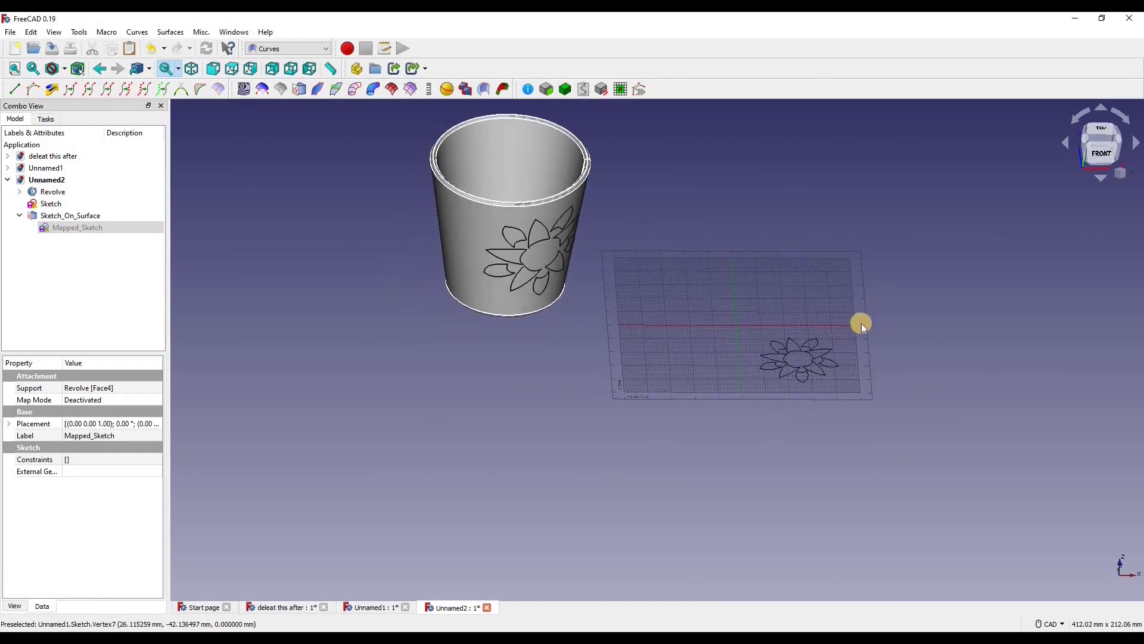
scroll(860, 324, "up", 2)
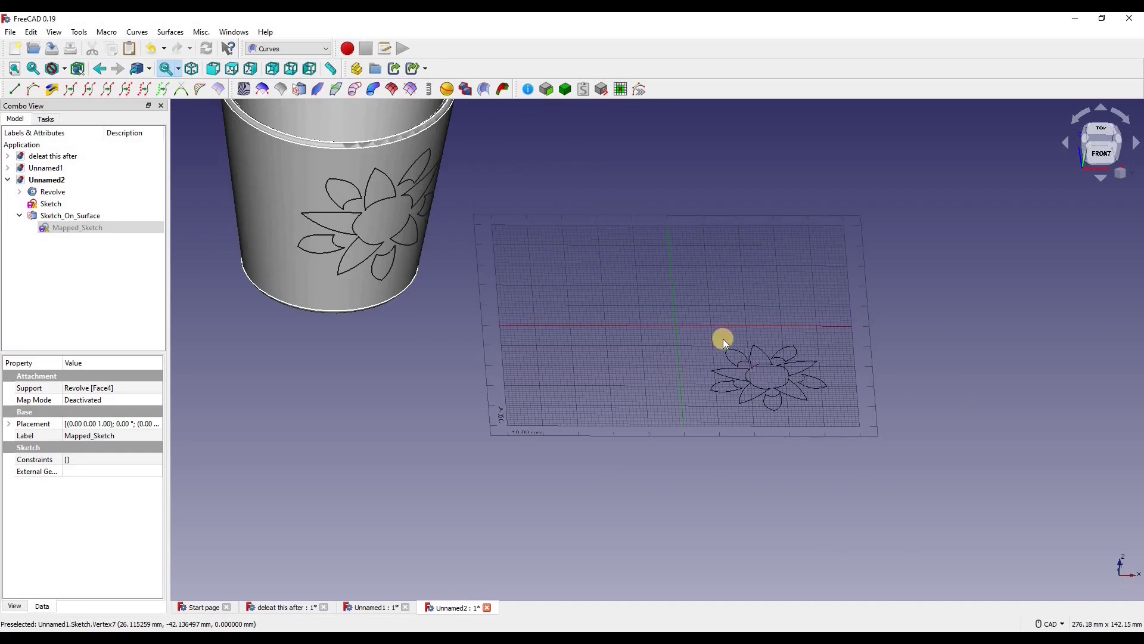
middle_click_drag(892, 376, 805, 399)
scroll(756, 294, "up", 1)
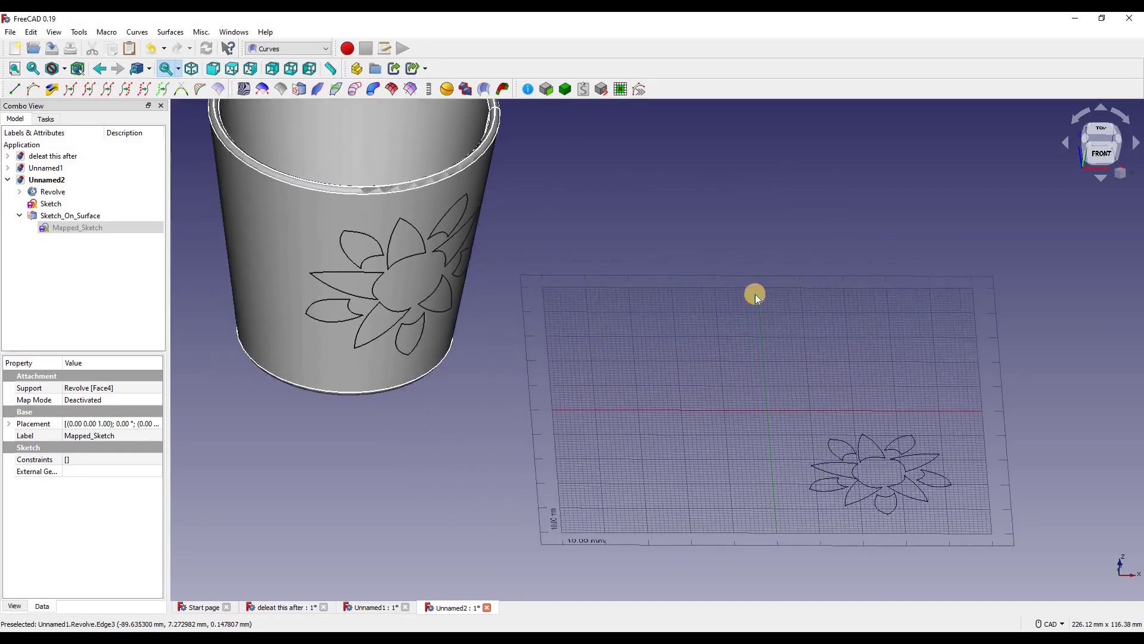
scroll(884, 498, "down", 1)
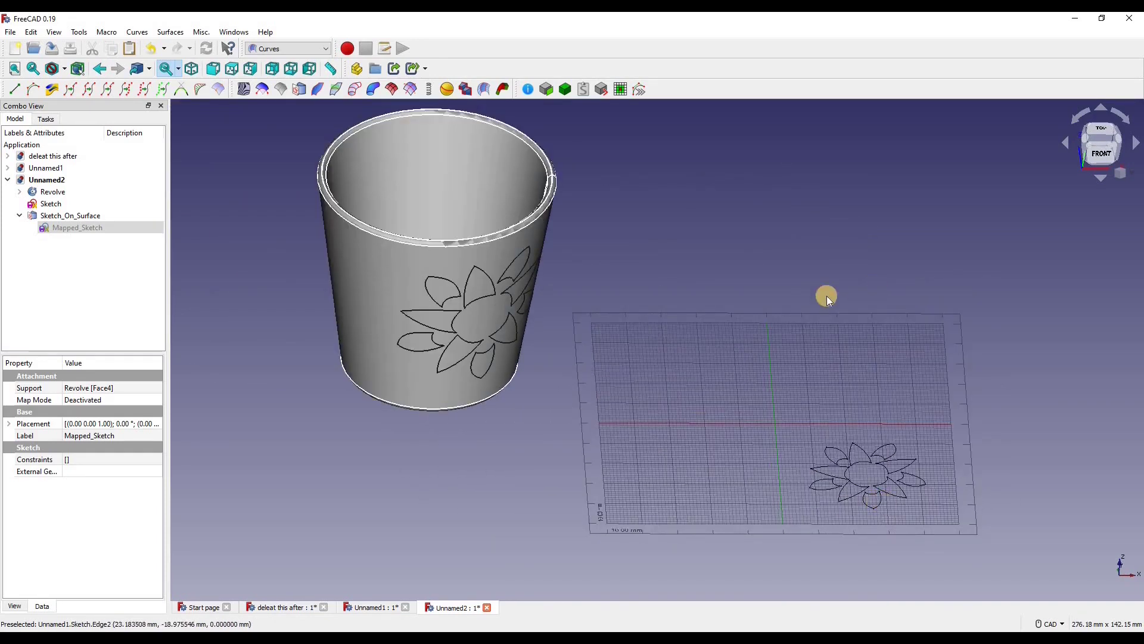
left_click(20, 215)
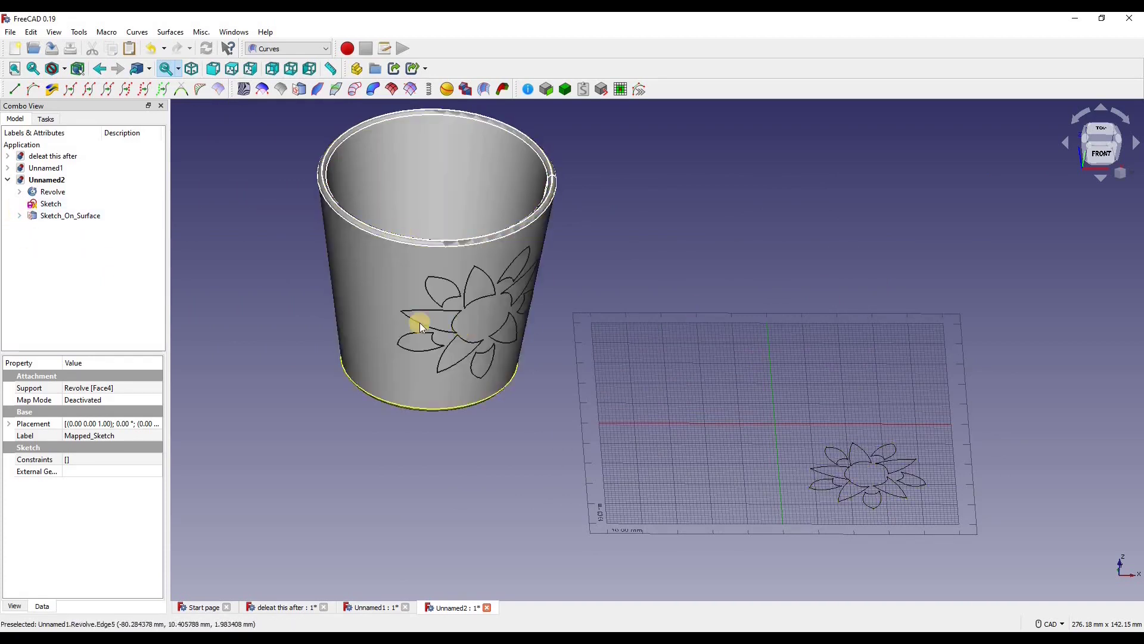
left_click(74, 215)
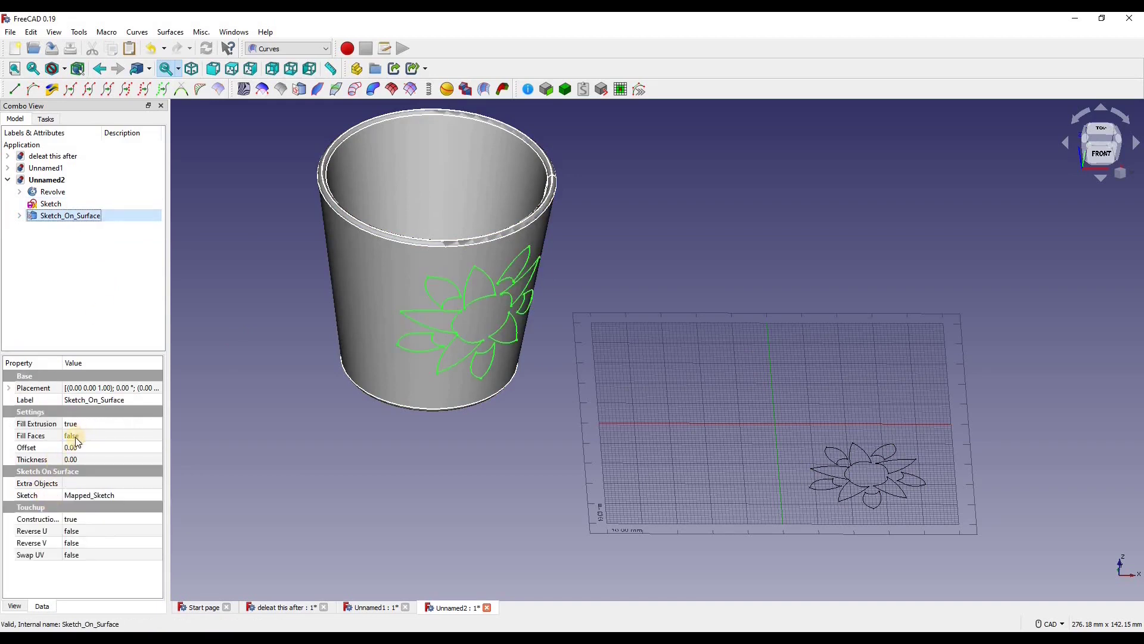
left_click(76, 441)
left_click(81, 451)
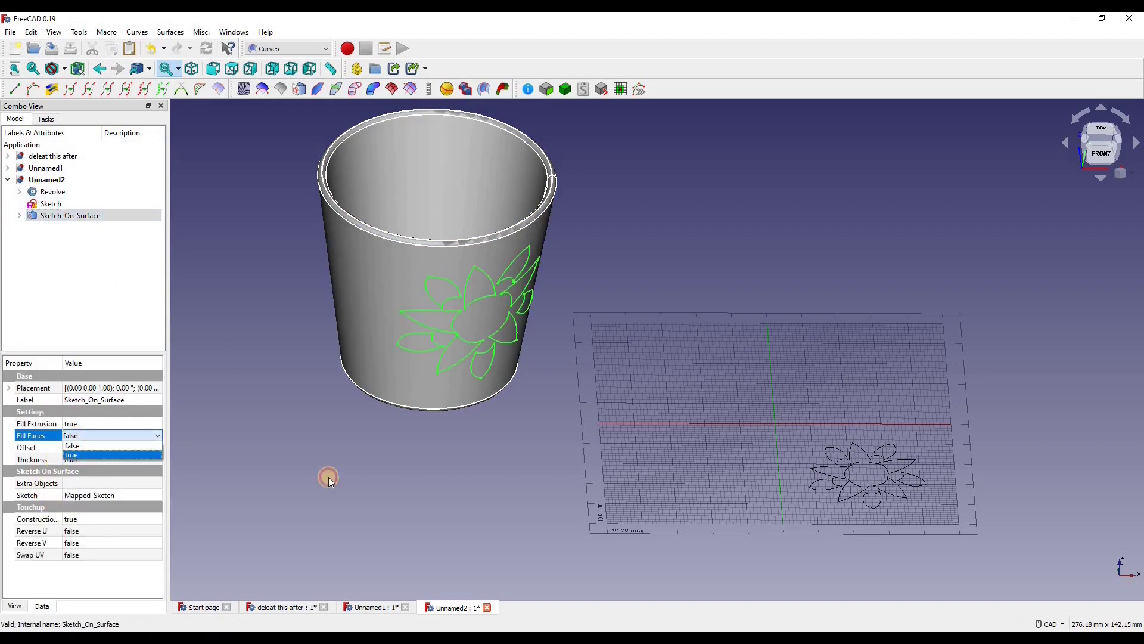
Set the Thickness of the Sketch_On_Surface object to 1 so the flower is raised from the cup.
left_click(74, 216)
left_click(81, 459)
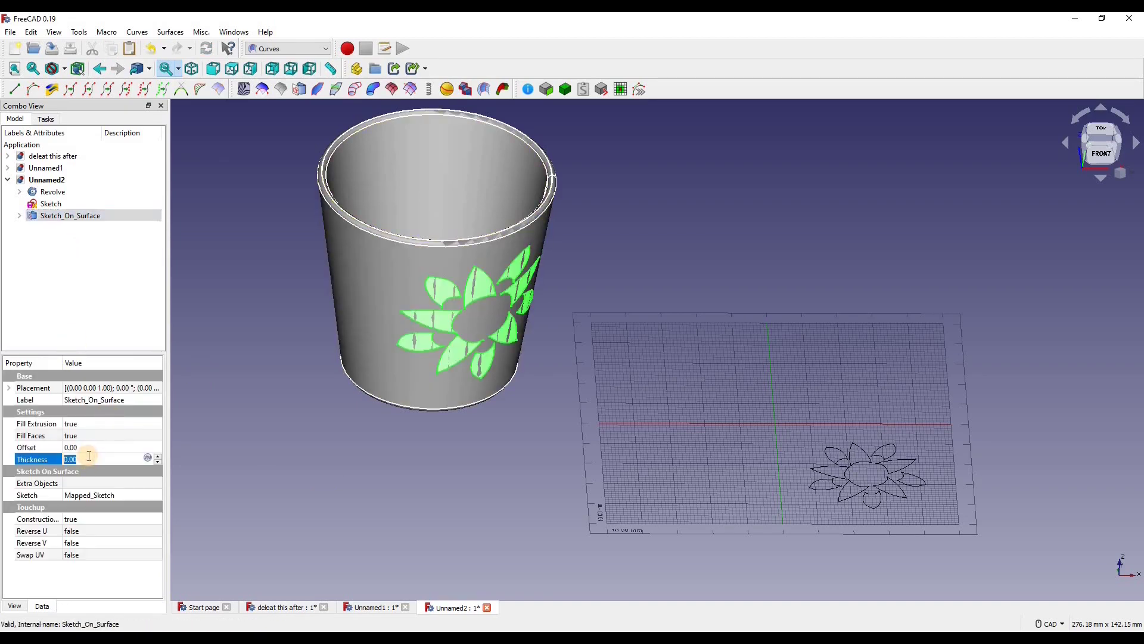
type("1")
key("Return")
scroll(548, 393, "up", 2)
left_click(548, 393)
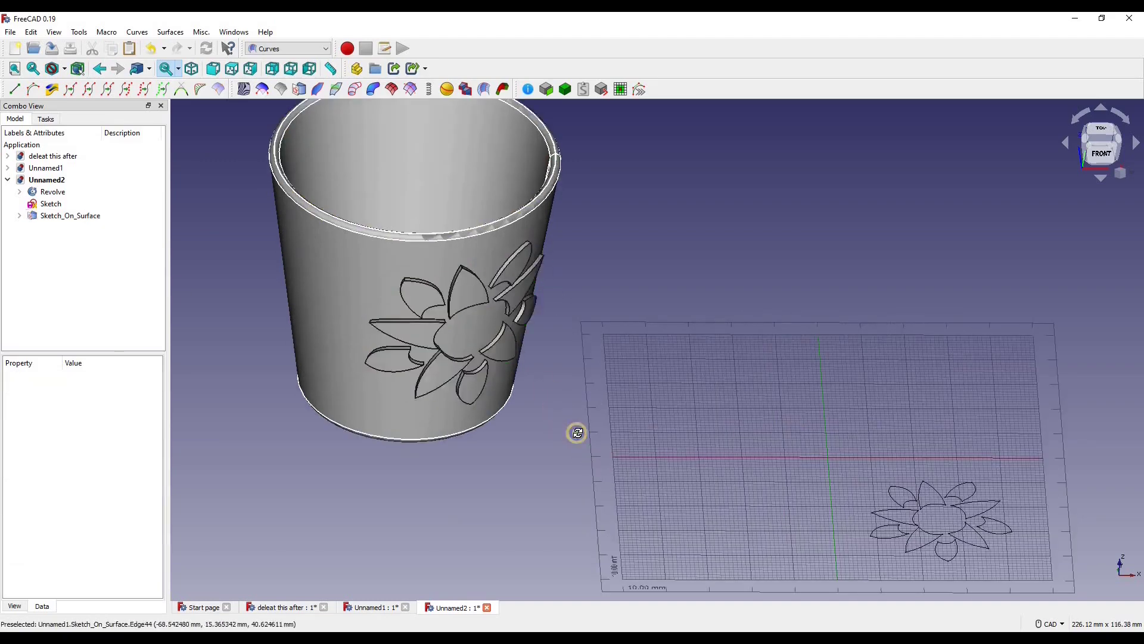
mouse_move(574, 429)
middle_mouse_down()
mouse_move(518, 357)
mouse_move(500, 263)
mouse_move(494, 352)
mouse_move(397, 298)
middle_mouse_up()
Fuse the cup and the raised flower into one solid with the Part workbench's Union operation.
left_click(532, 362)
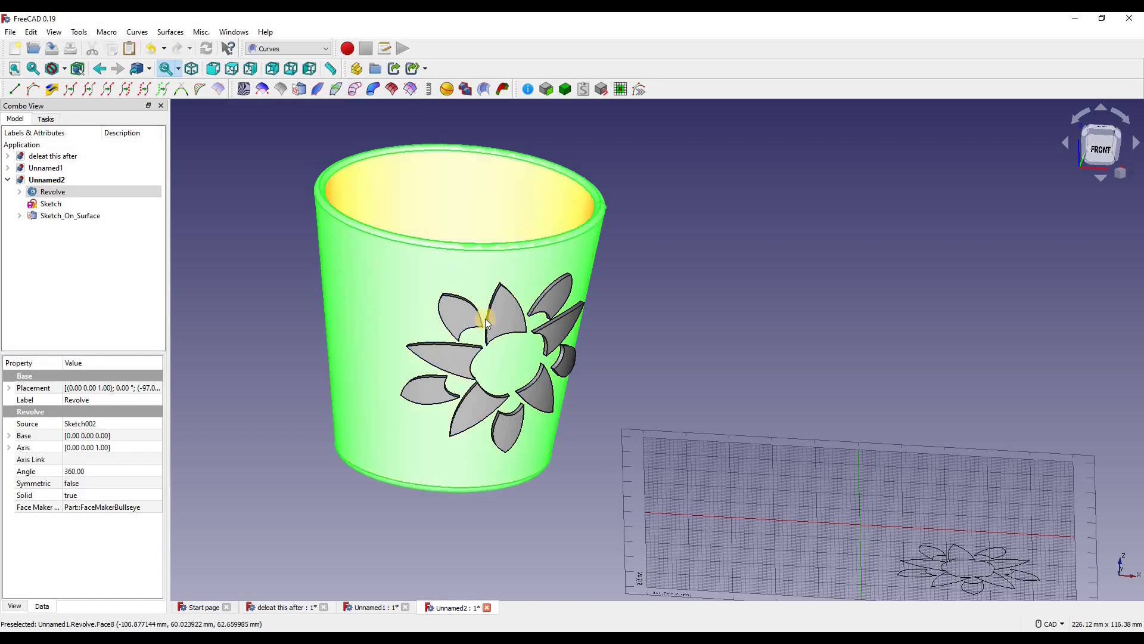
left_click(467, 257, "ctrl")
left_click(306, 47)
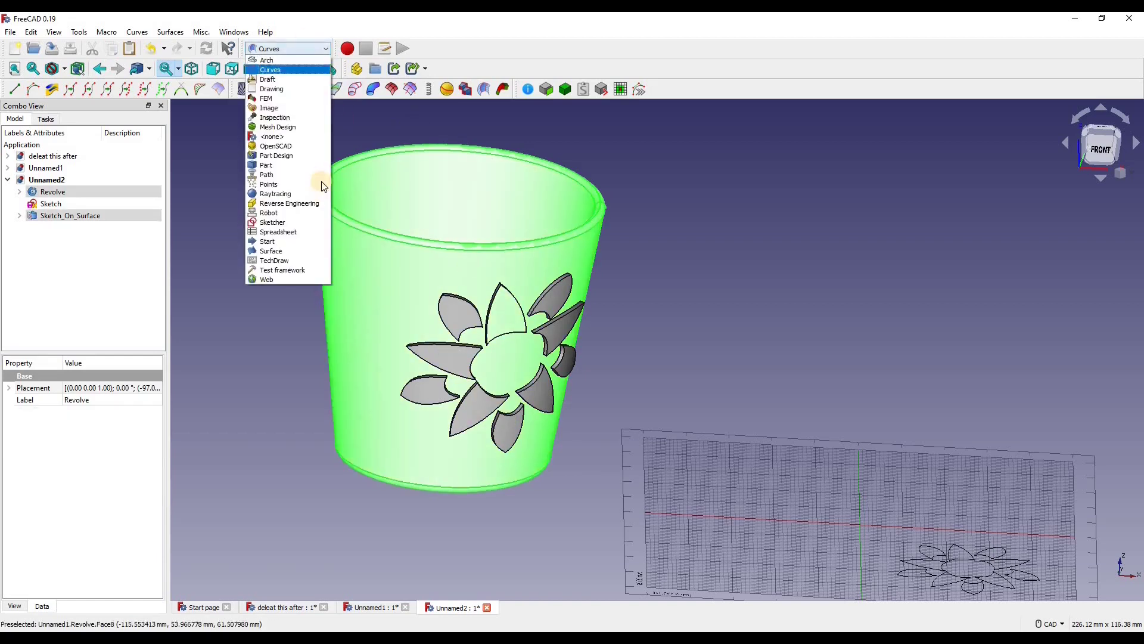
left_click(319, 160)
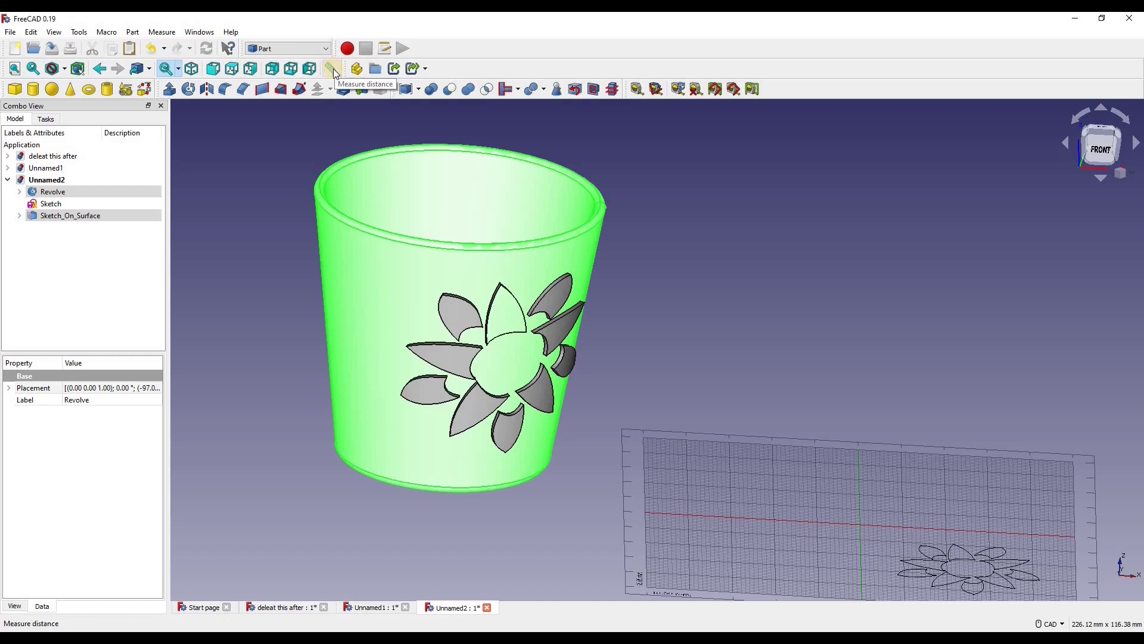
left_click(468, 90)
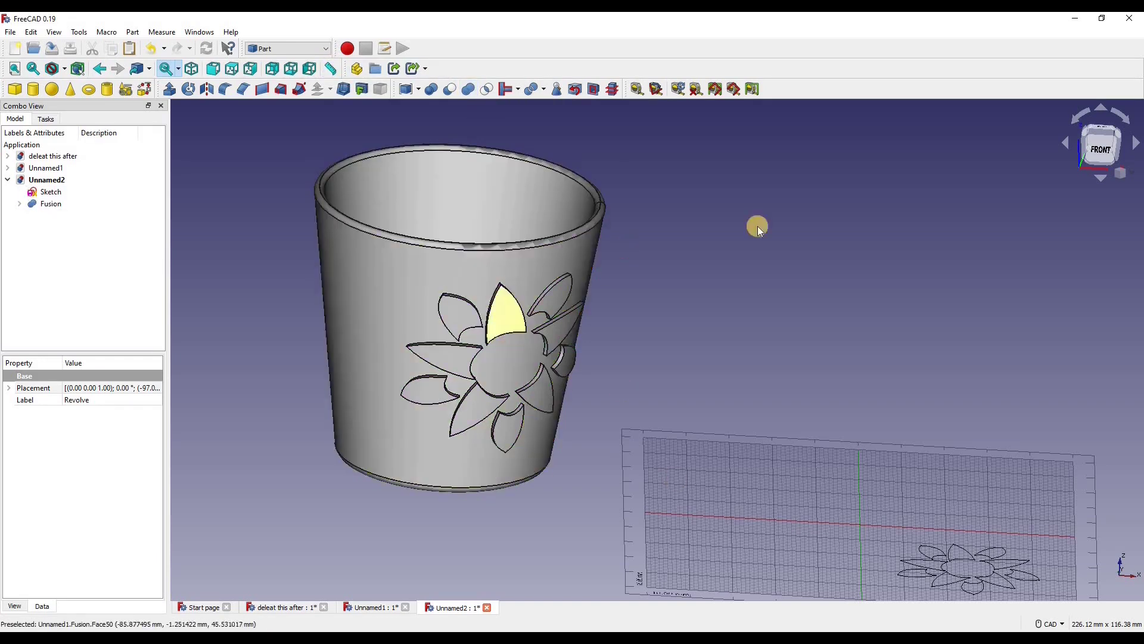
left_click(623, 339)
mouse_move(592, 324)
middle_mouse_down()
mouse_move(611, 247)
mouse_move(804, 340)
mouse_move(689, 439)
mouse_move(583, 332)
mouse_move(769, 483)
mouse_move(751, 396)
mouse_move(695, 459)
mouse_move(832, 403)
mouse_move(676, 399)
mouse_move(757, 417)
mouse_move(600, 322)
mouse_move(632, 334)
mouse_move(539, 391)
mouse_move(508, 243)
middle_mouse_up()
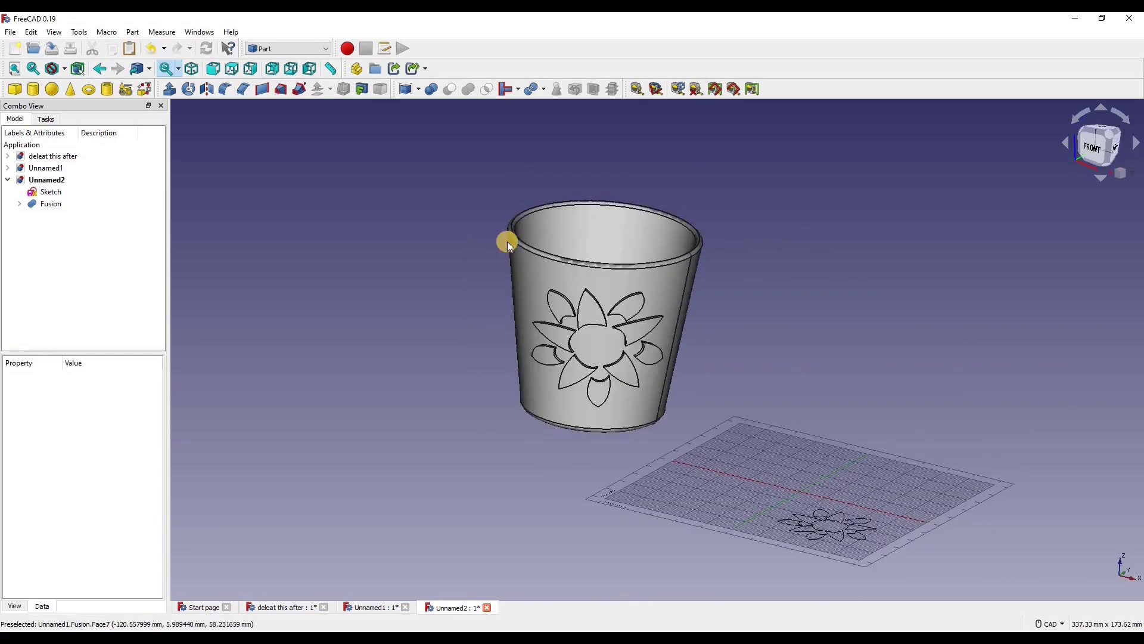